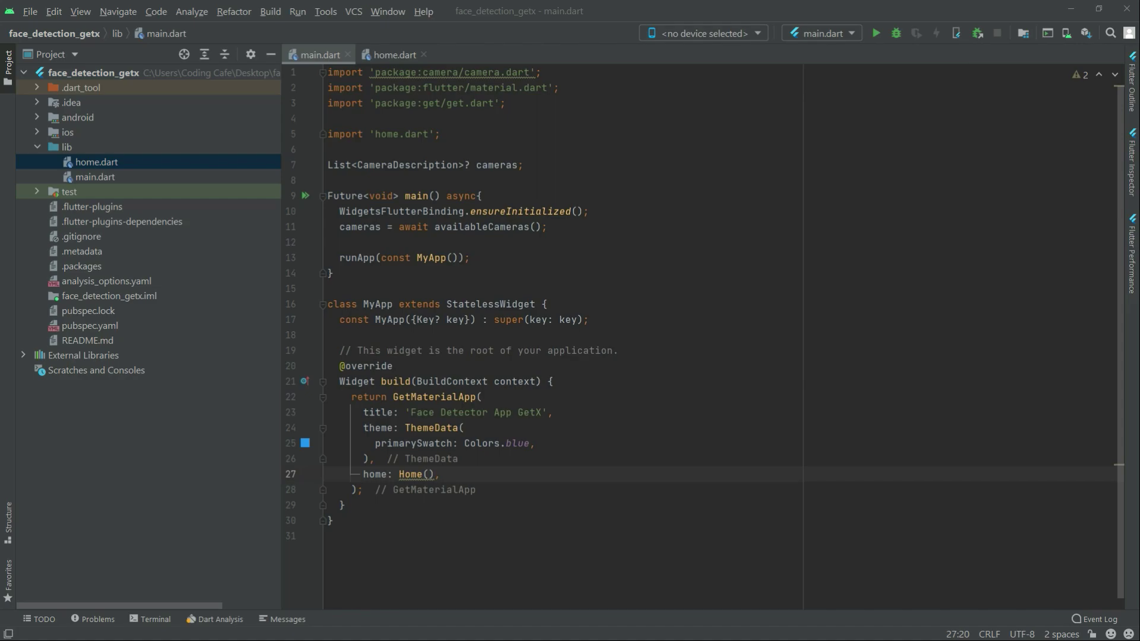
Switch to the browser, open the Firebase console and start a new project named "Face Detector App".
key(alt+Tab)
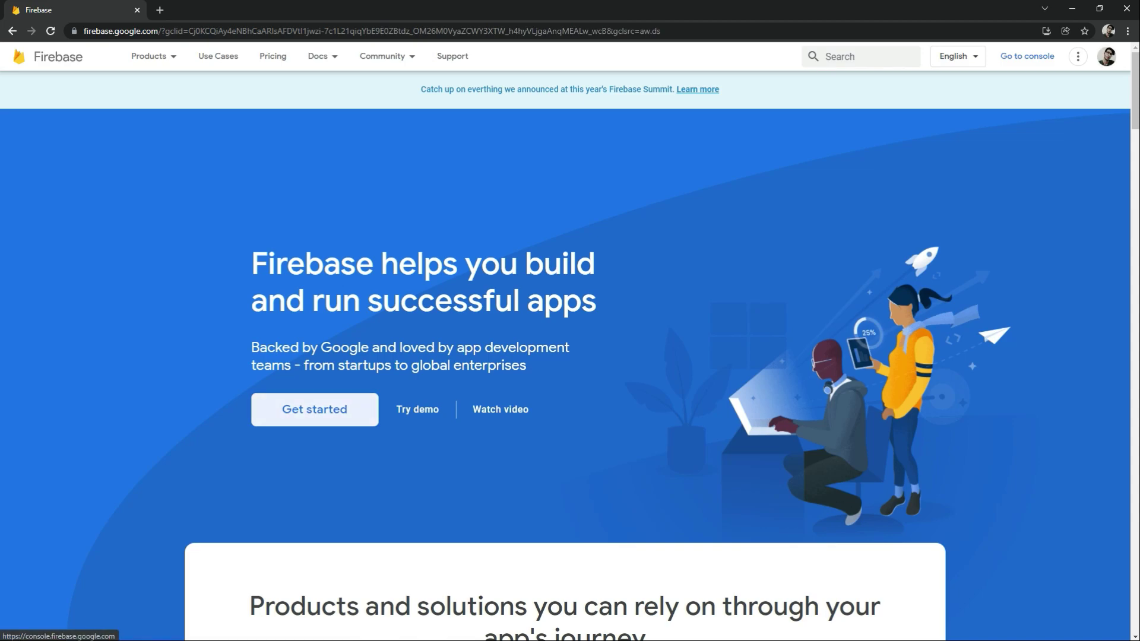
click(315, 409)
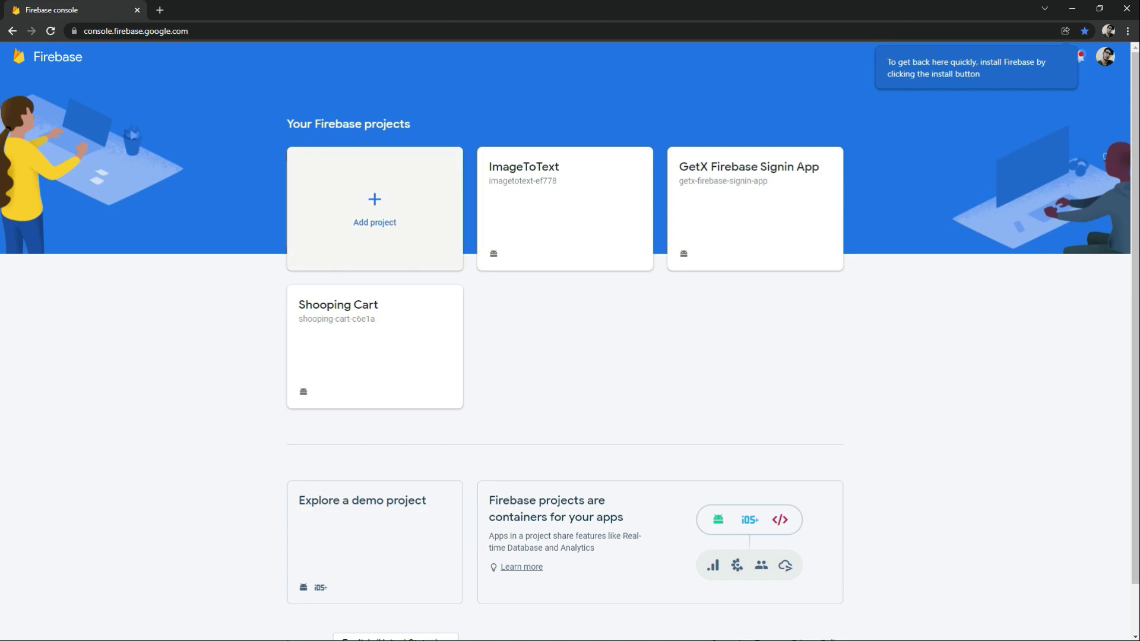
click(374, 211)
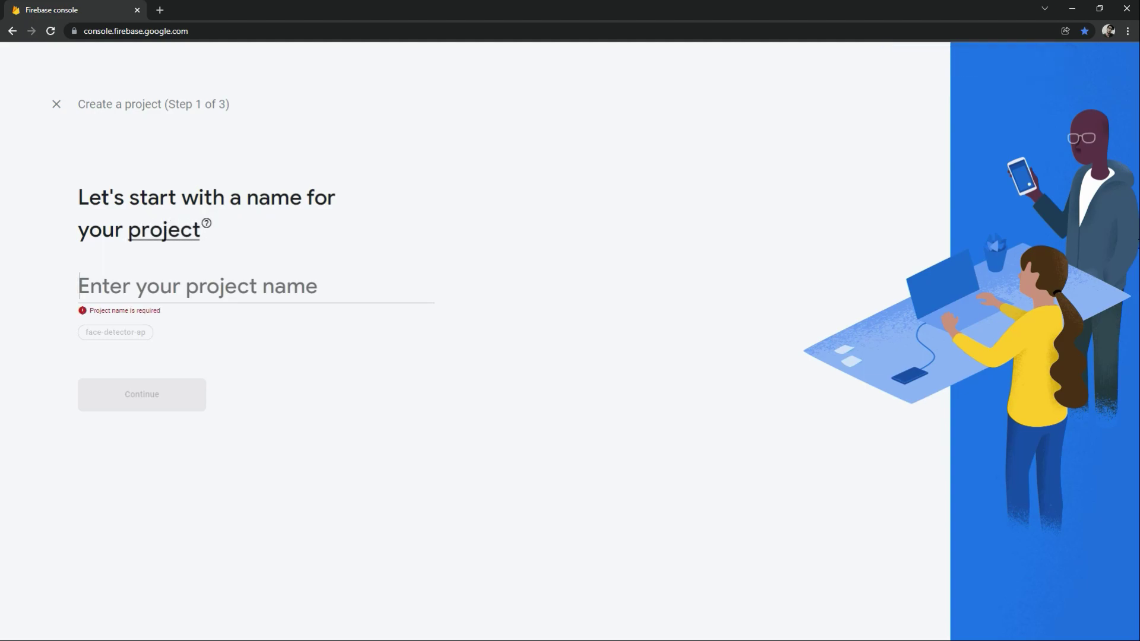
text(FAce)
key(Left)
key(Left)
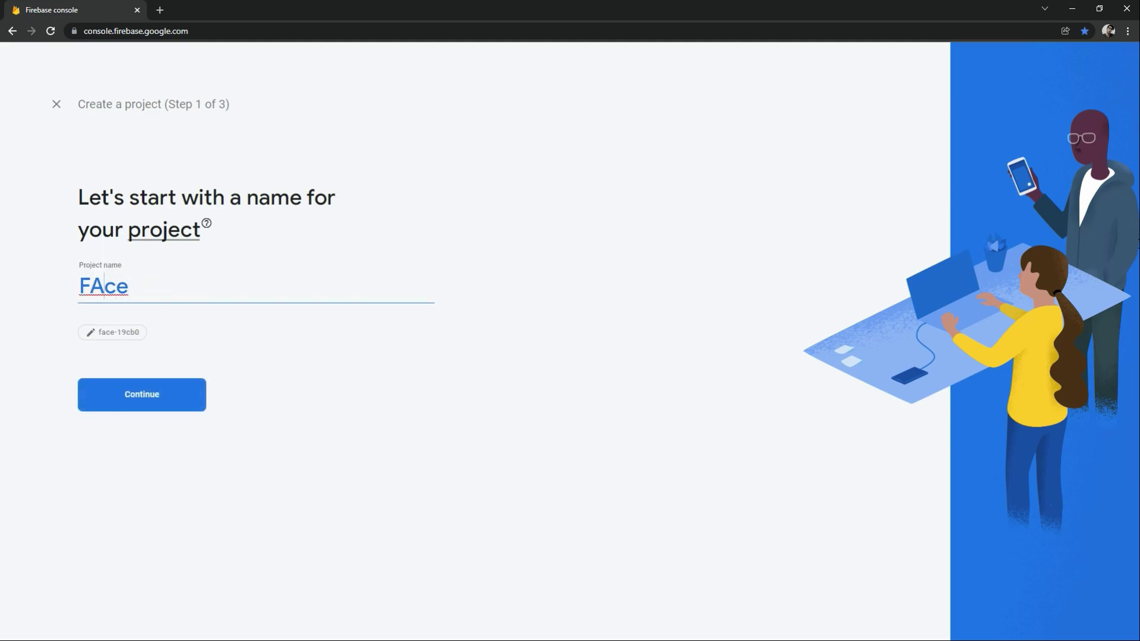
key(BackSpace)
text(a)
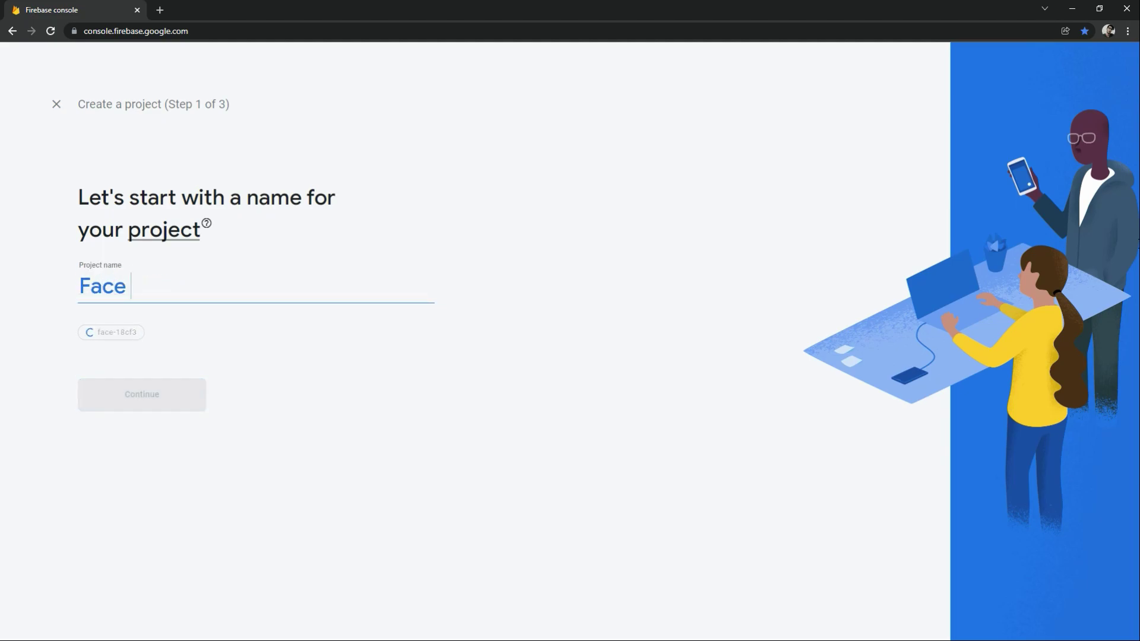
key(Right)
key(Right)
text(Detector App)
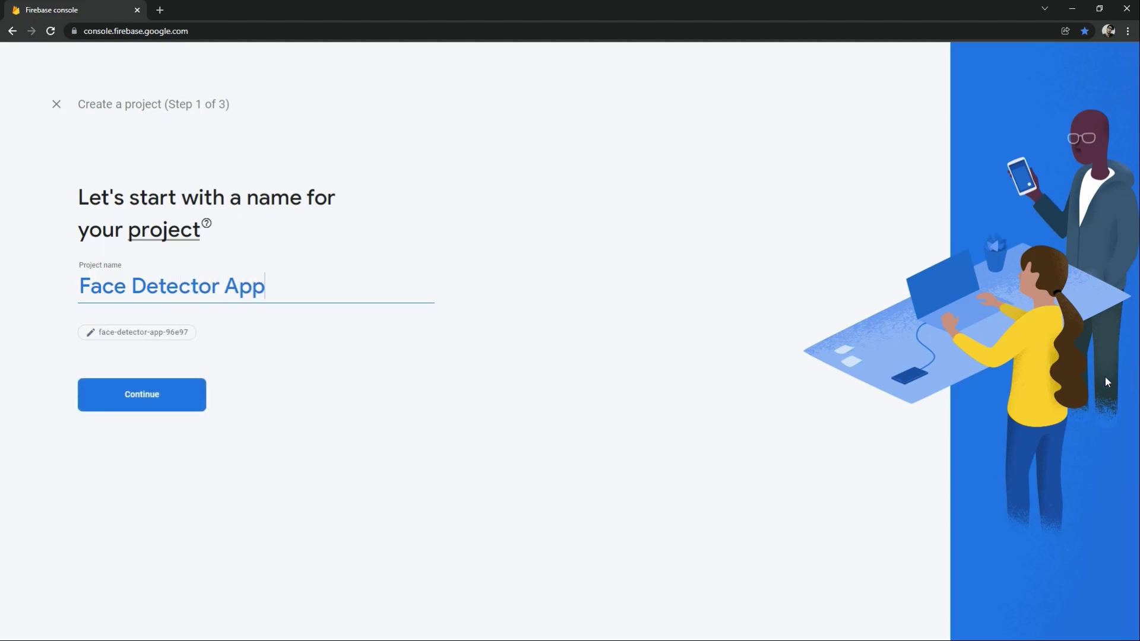
key(Return)
Keep Google Analytics enabled, choose Default Account for Firebase and create the project.
key(Tab)
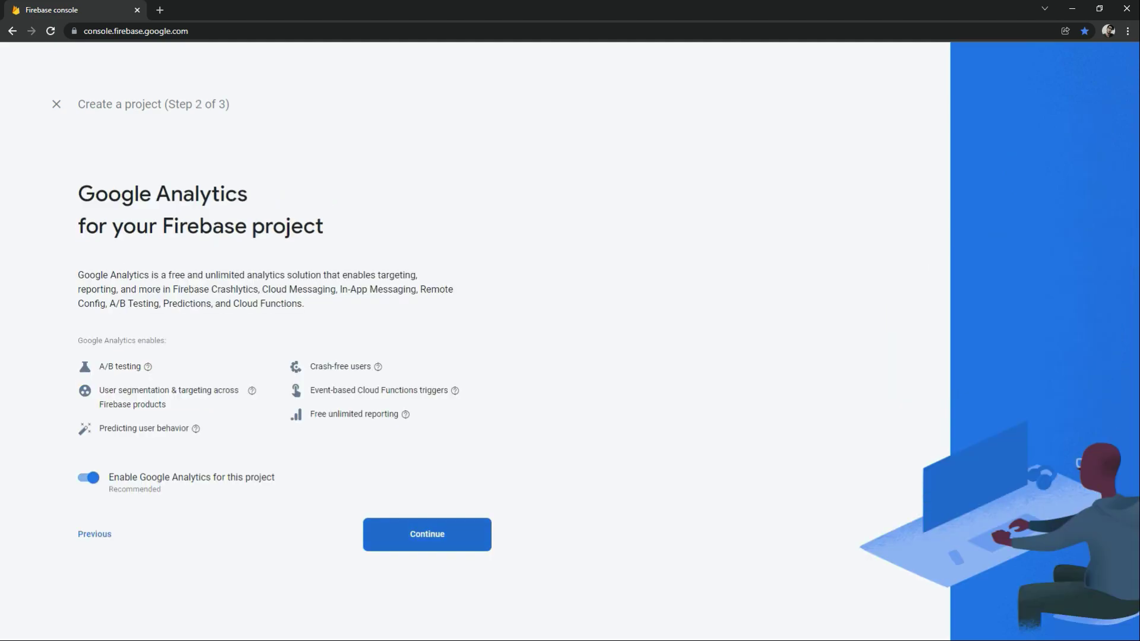
key(Return)
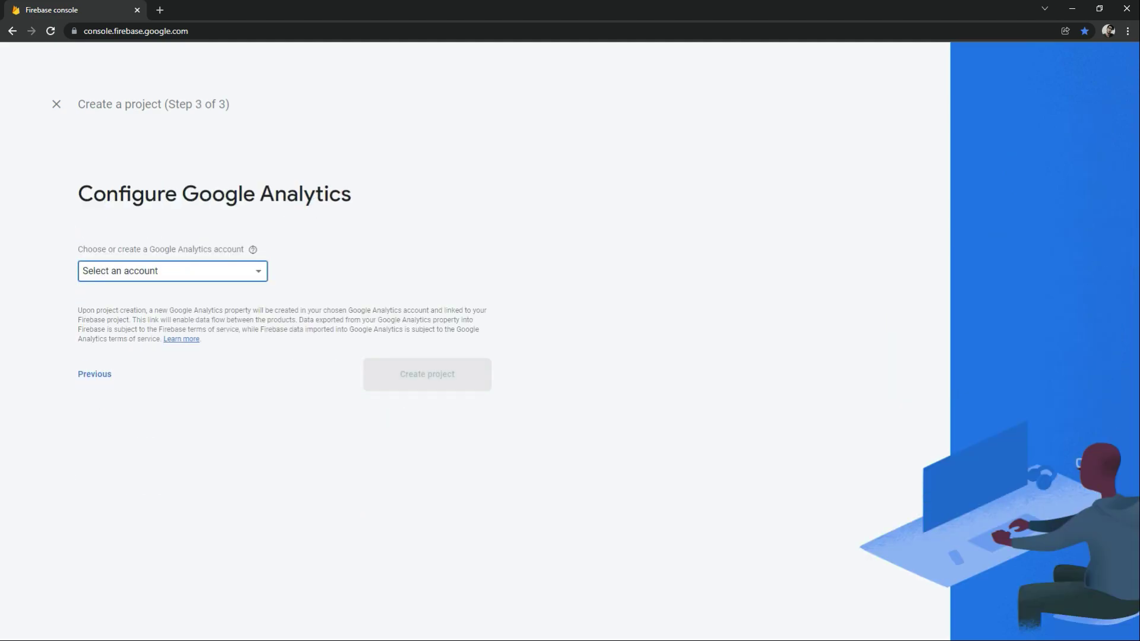
key(Return)
key(Return)
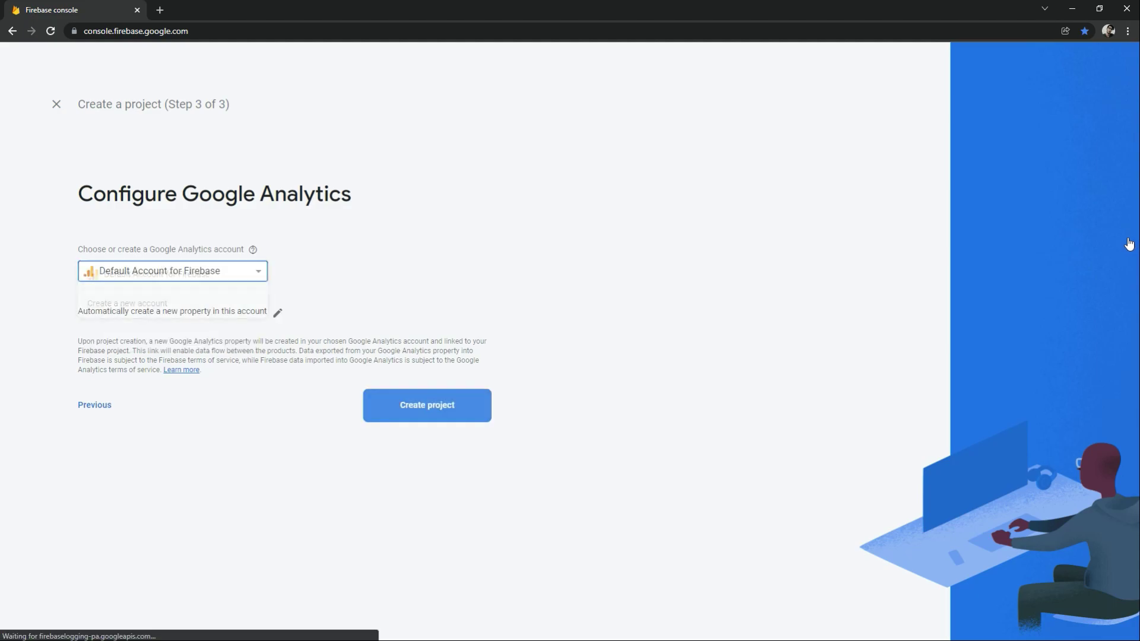
click(384, 406)
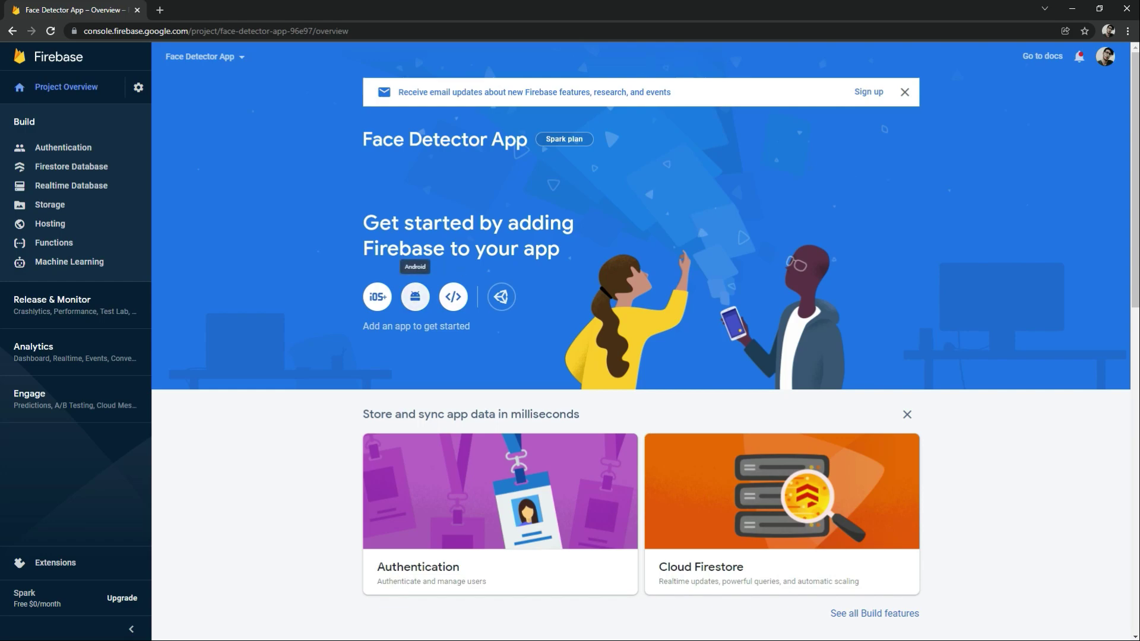
Start adding an Android app to the Firebase project, and open android/app/build.gradle in Android Studio.
click(415, 296)
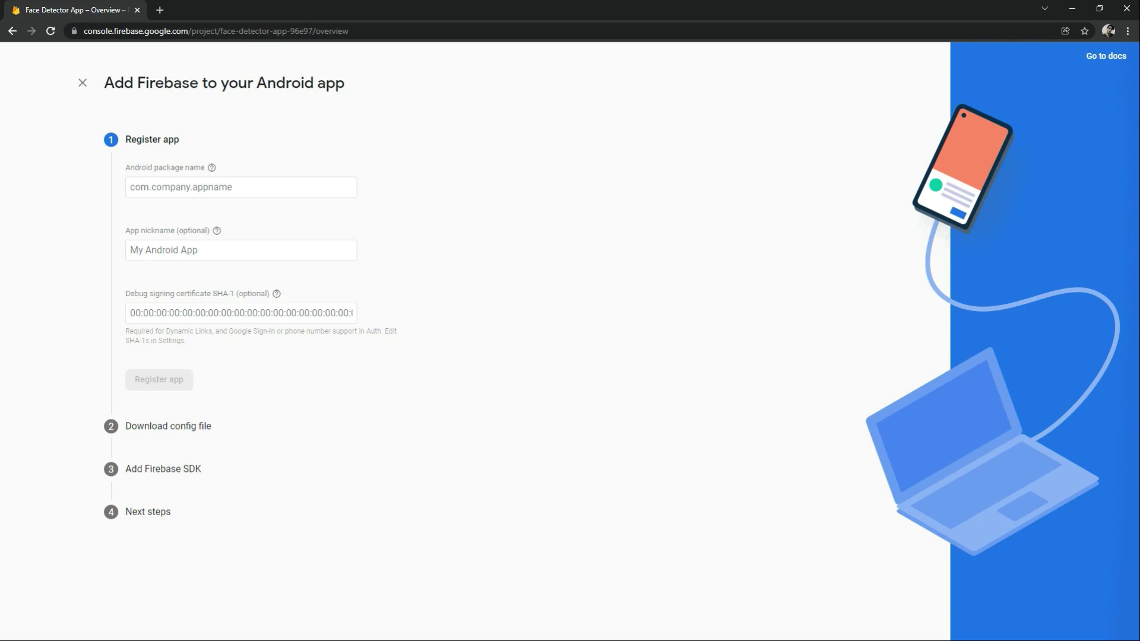
key(alt+Tab)
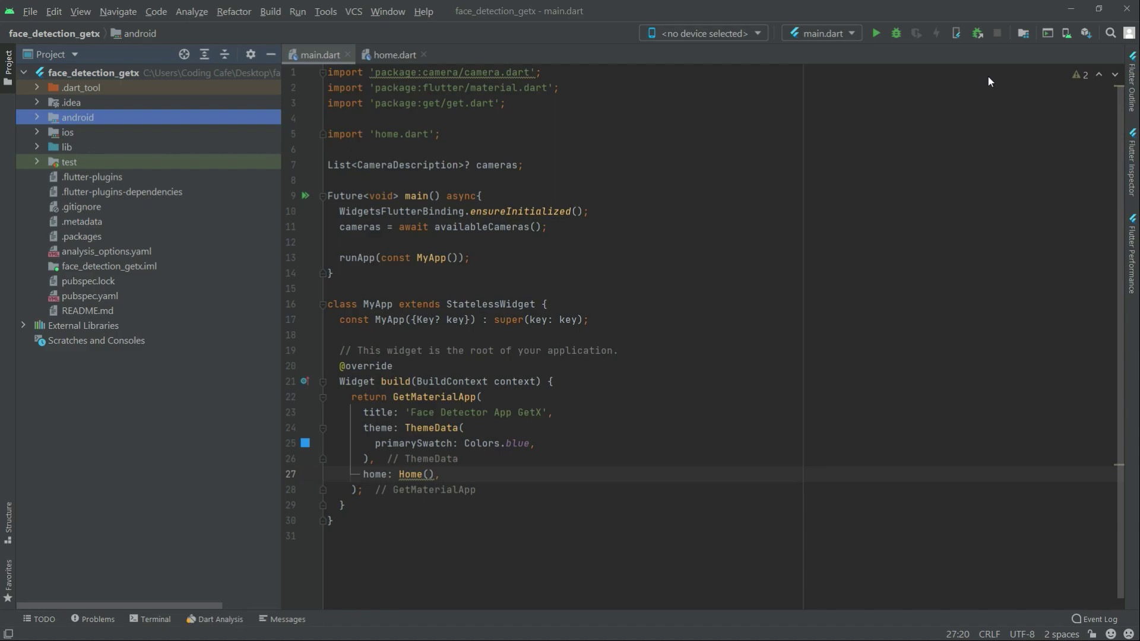
key(Right)
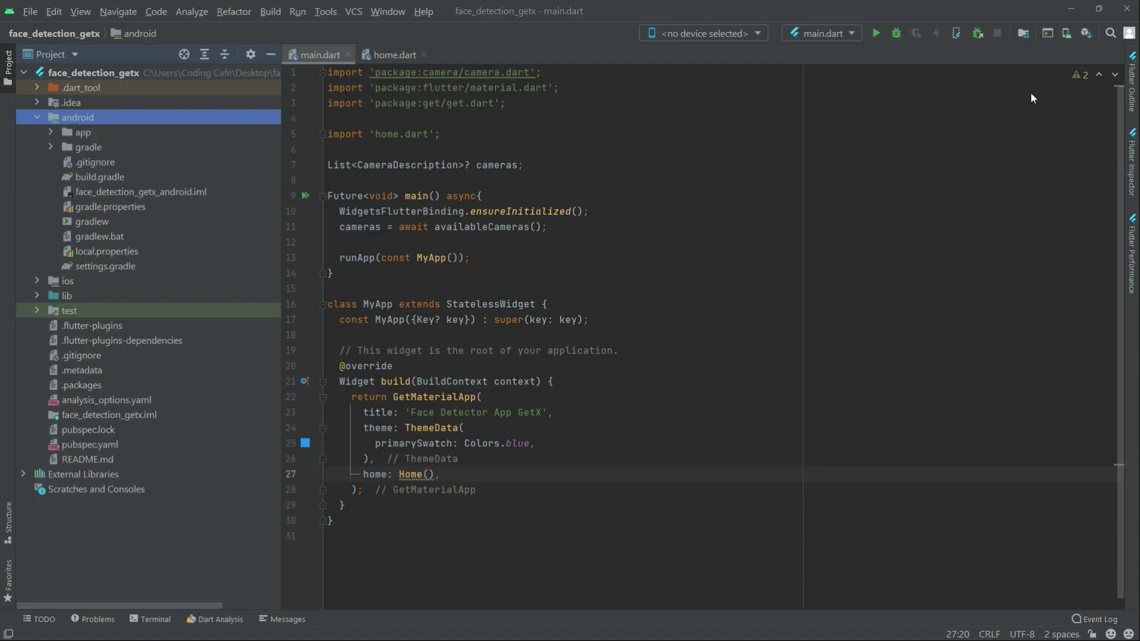
key(Down)
key(Right)
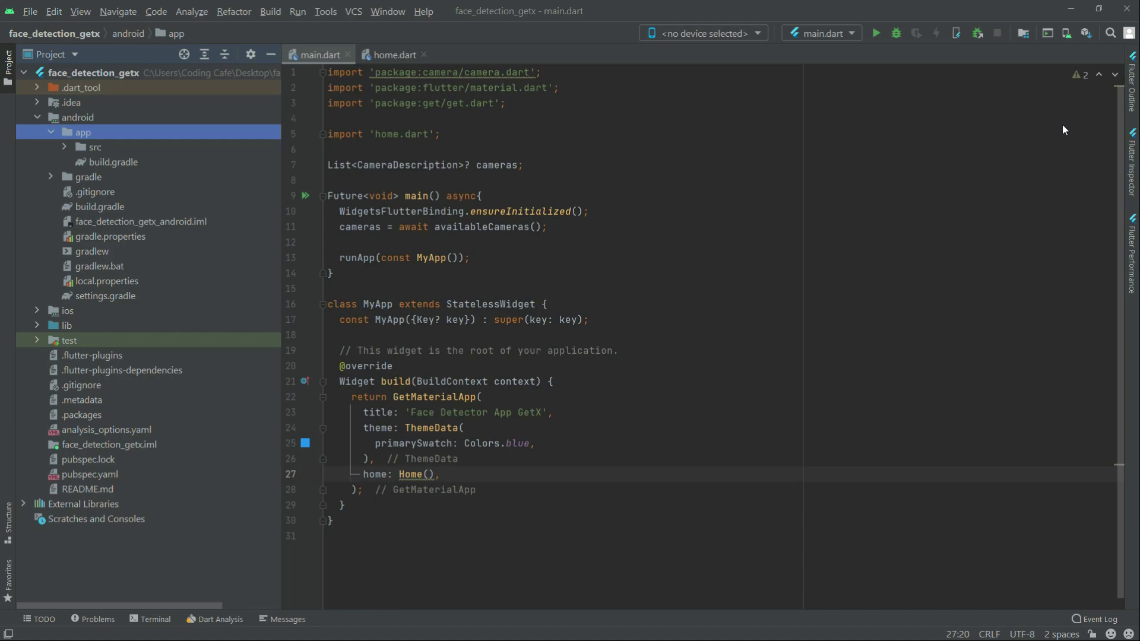
key(Down)
key(Down)
key(Return)
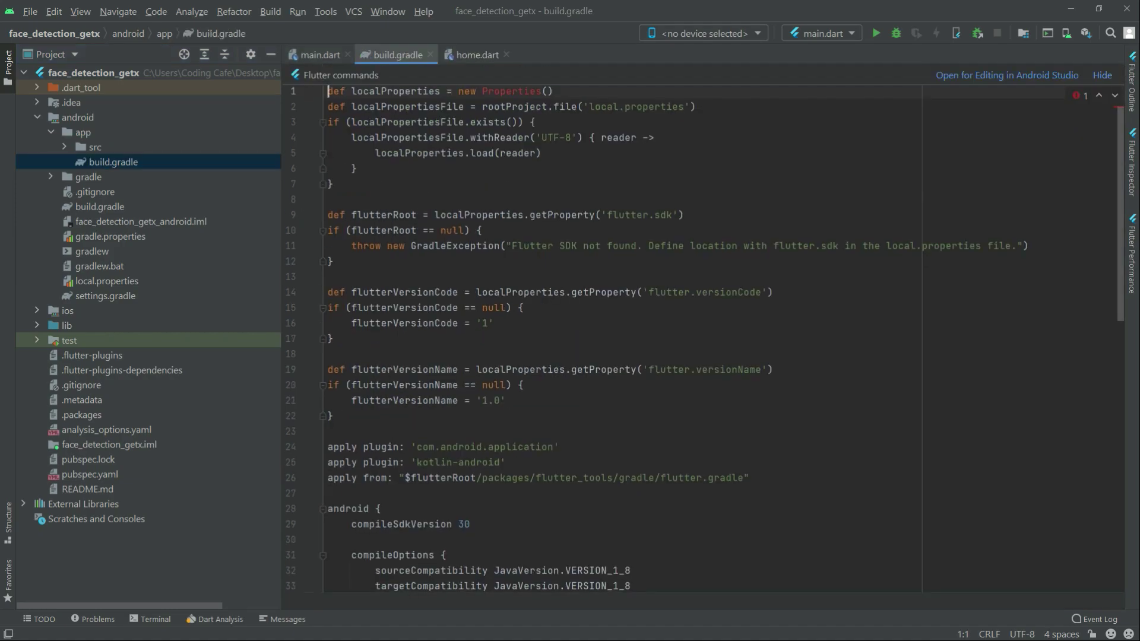
Copy the applicationId com.example.face_detection_getx from defaultConfig and paste it as the Android package name in the Firebase form in the browser.
scroll(704, 338, down, 10)
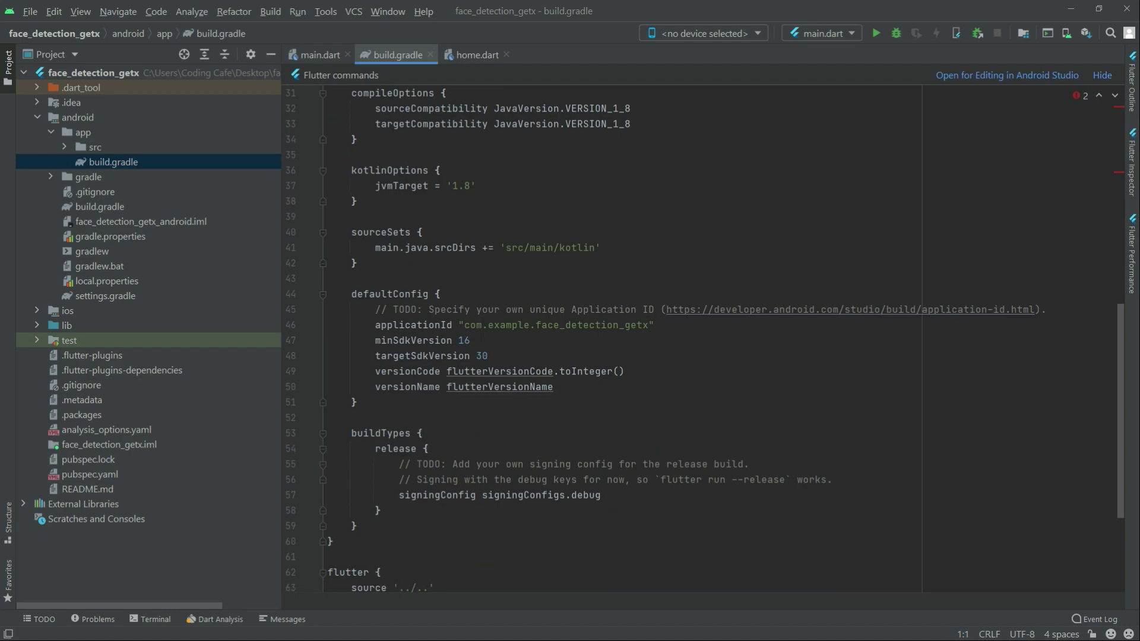
scroll(704, 338, down, 2)
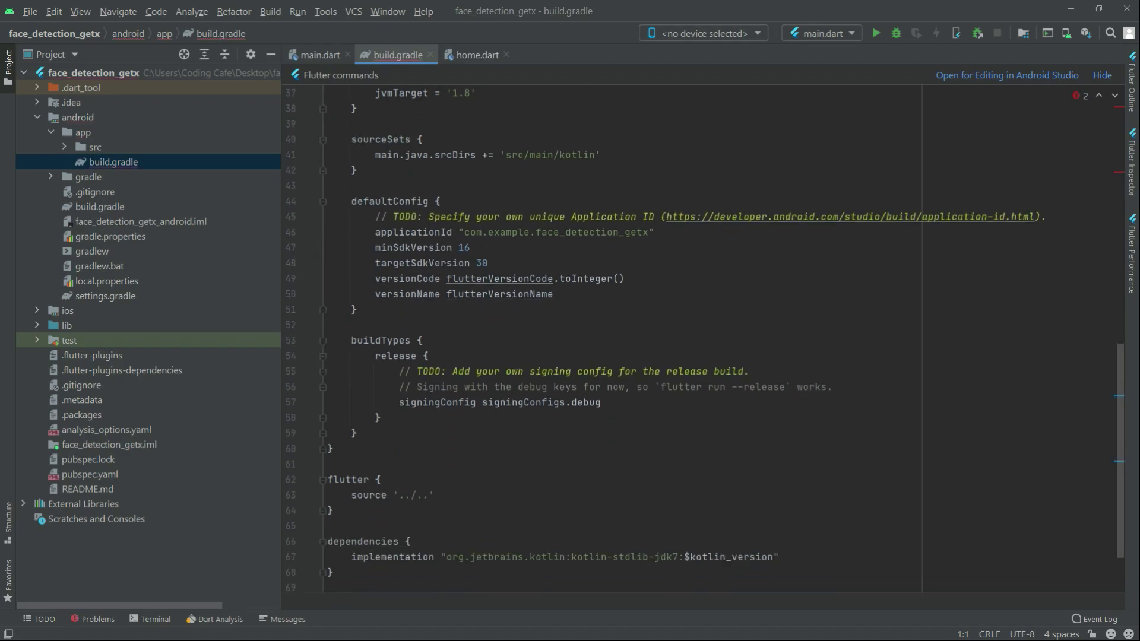
drag(464, 233, 651, 233)
key(ctrl+c)
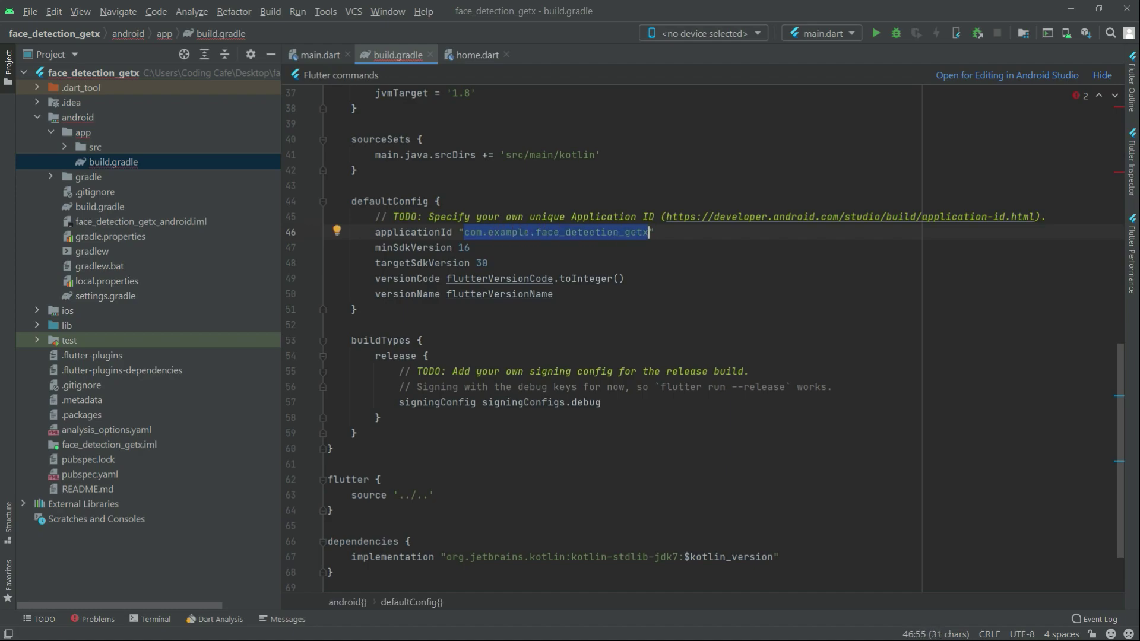
key(alt+Tab)
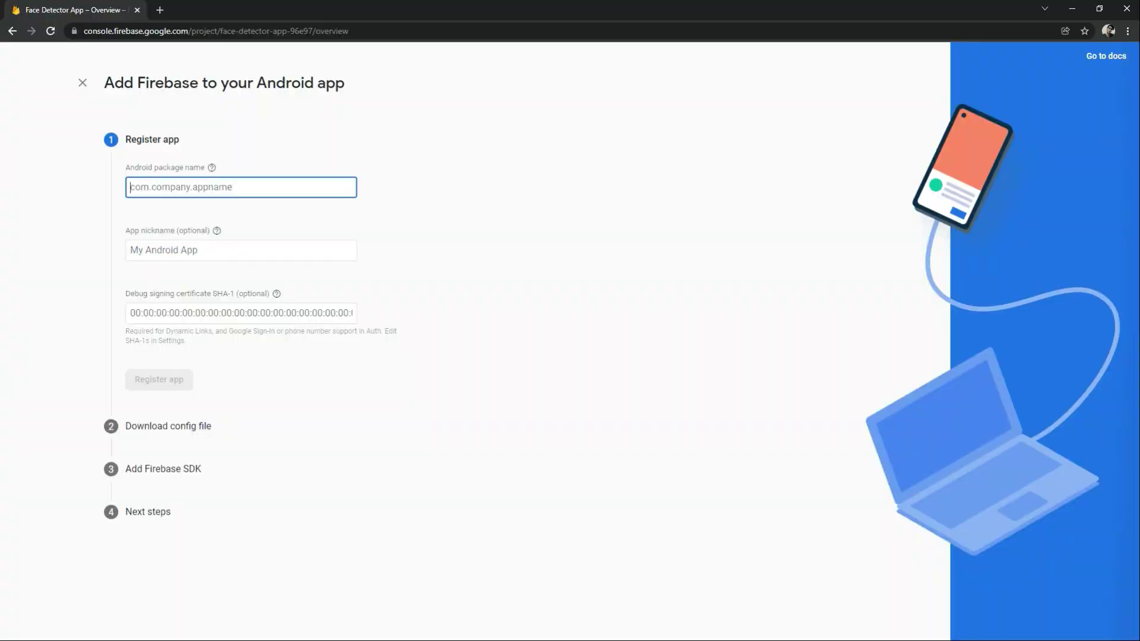
key(ctrl+v)
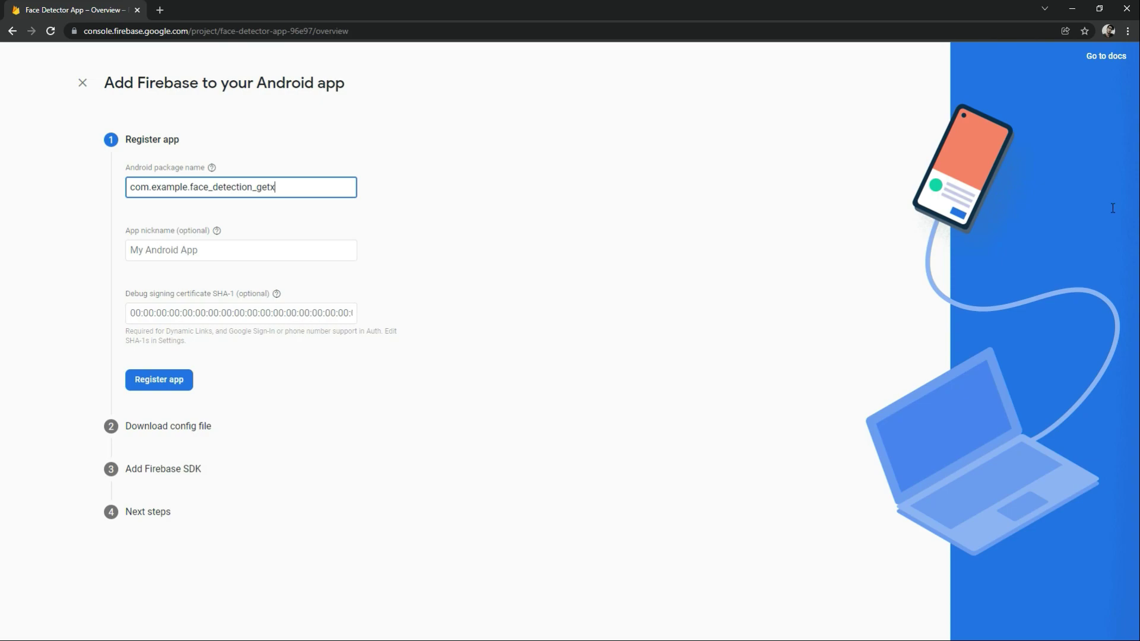
Set the app nickname to "face detector app" and register the Android app.
key(Tab)
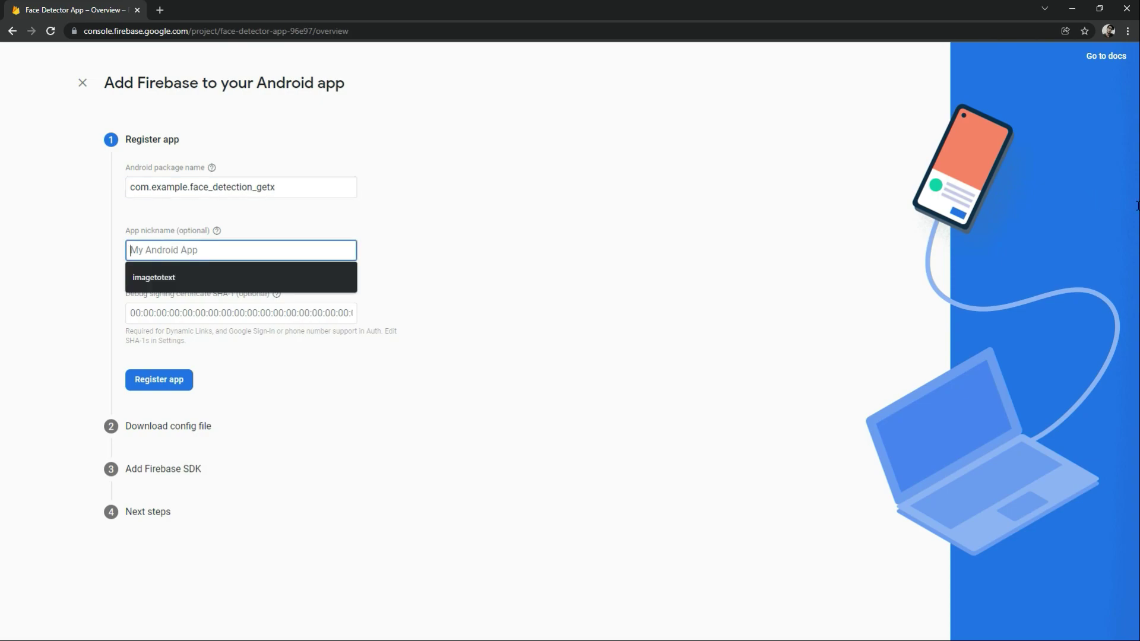
text(face)
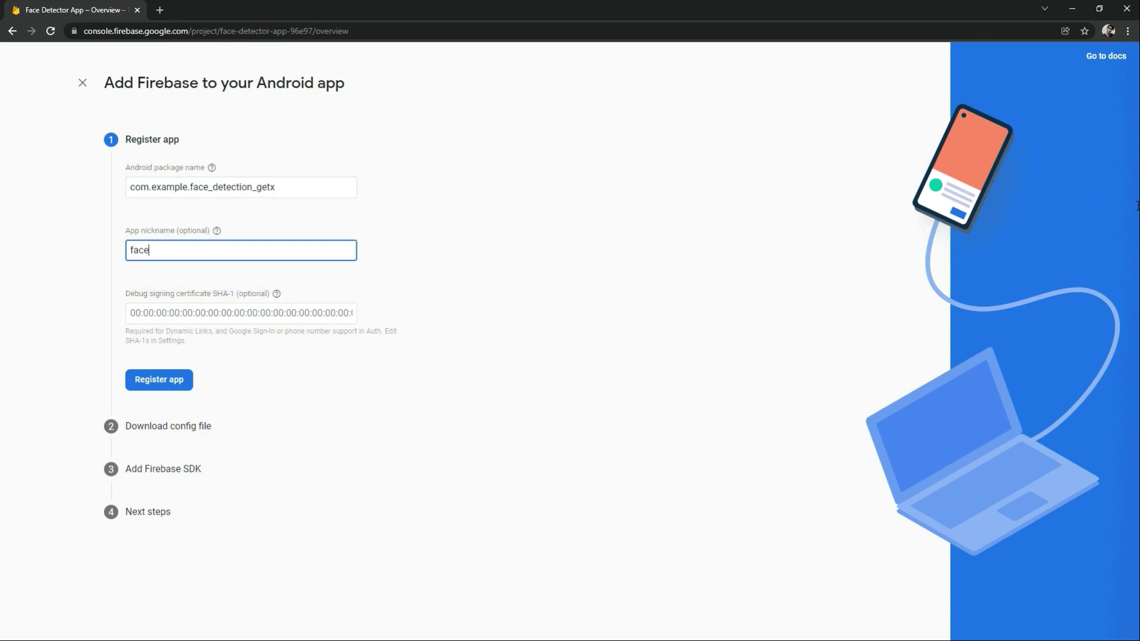
text( detetctor app)
key(Left)
key(Left)
key(Left)
key(Left)
key(Left)
key(Left)
key(Left)
key(BackSpace)
key(BackSpace)
text(ct)
key(BackSpace)
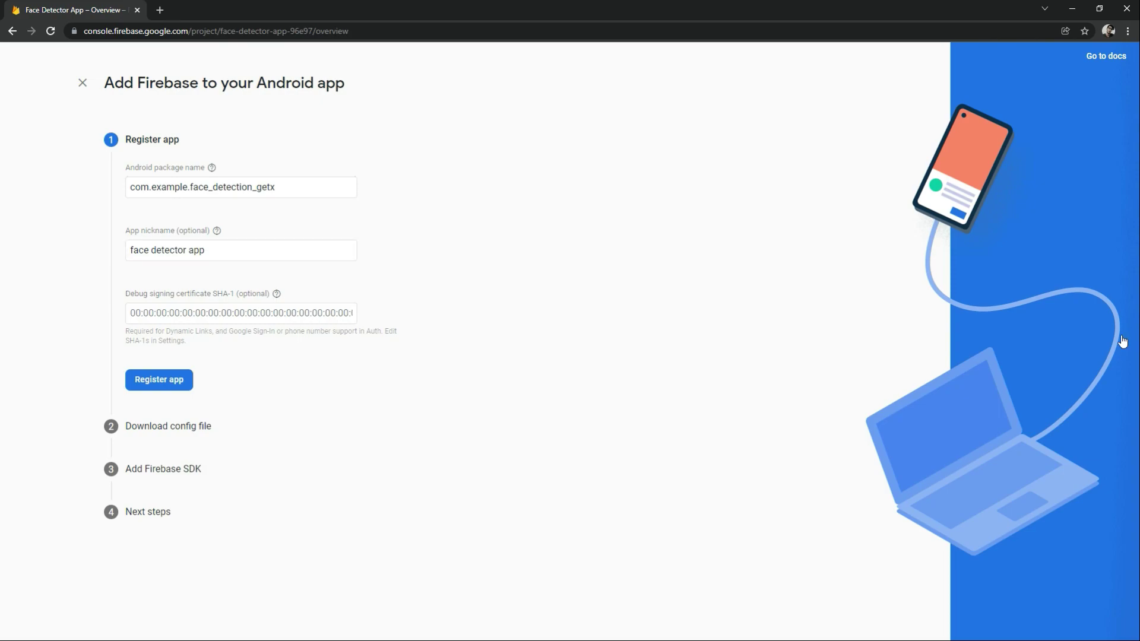
click(159, 380)
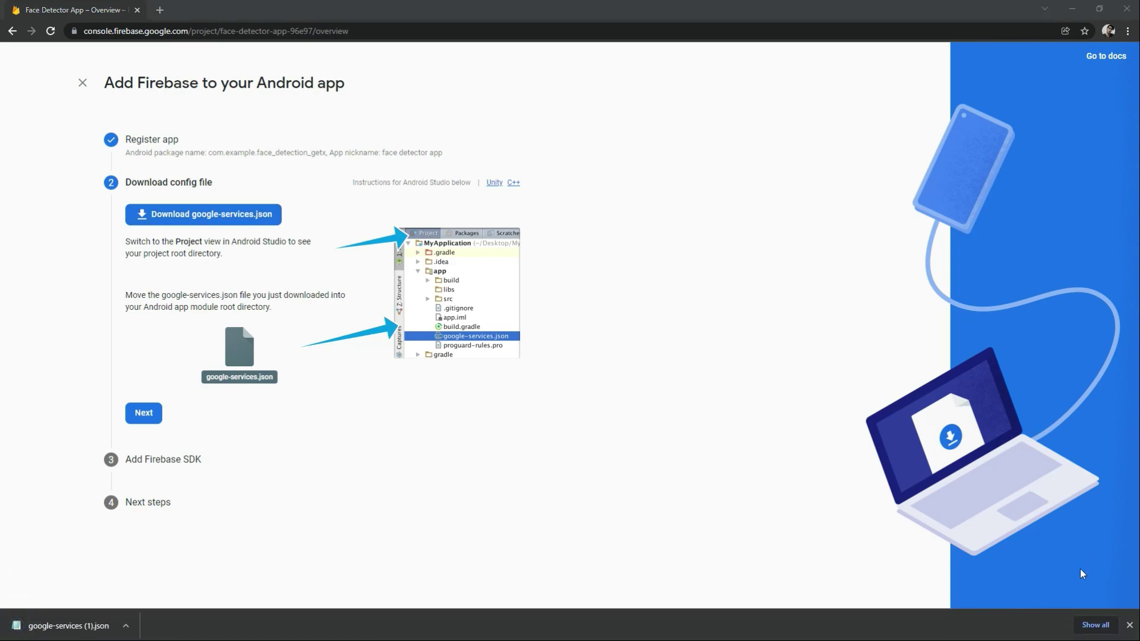
Show the downloaded google-services (1).json in its folder and copy the file.
click(126, 626)
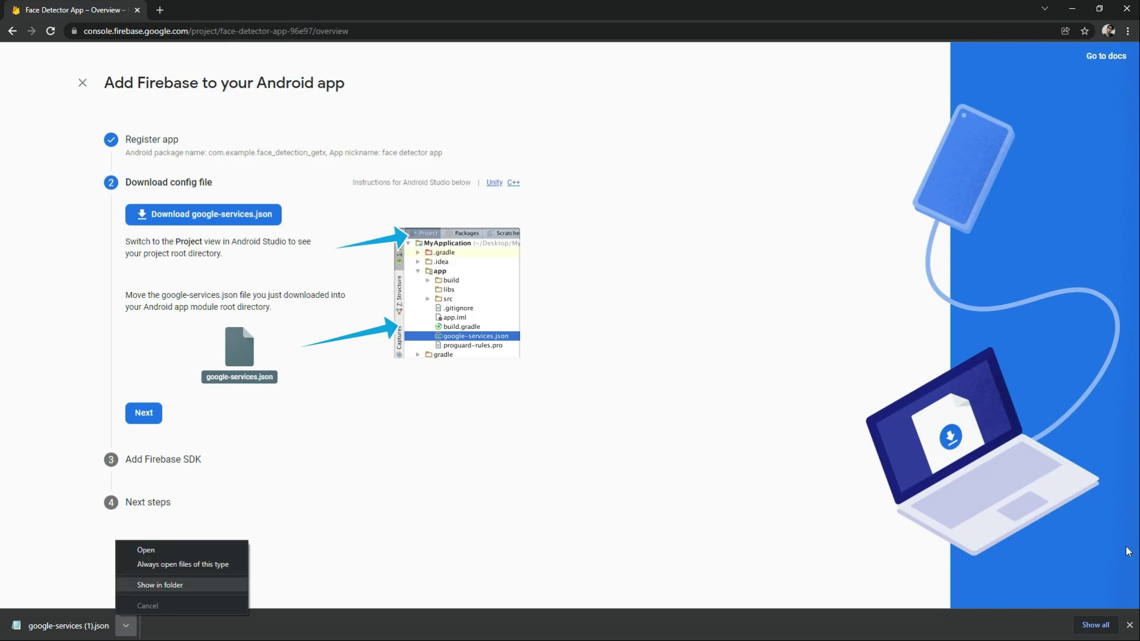
click(160, 586)
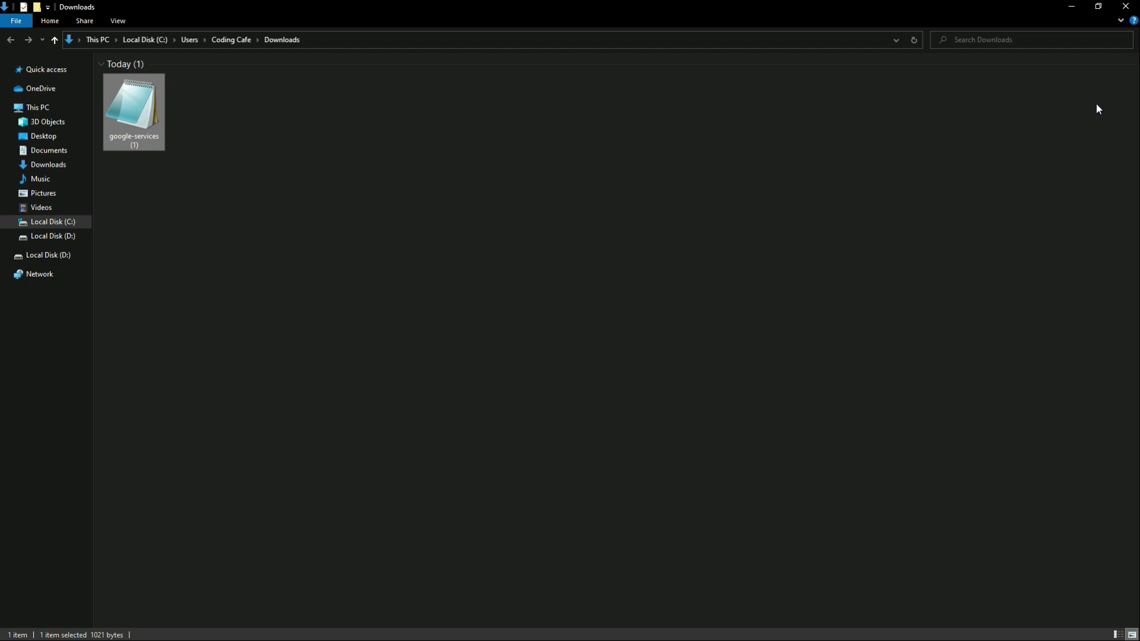
right_click(146, 130)
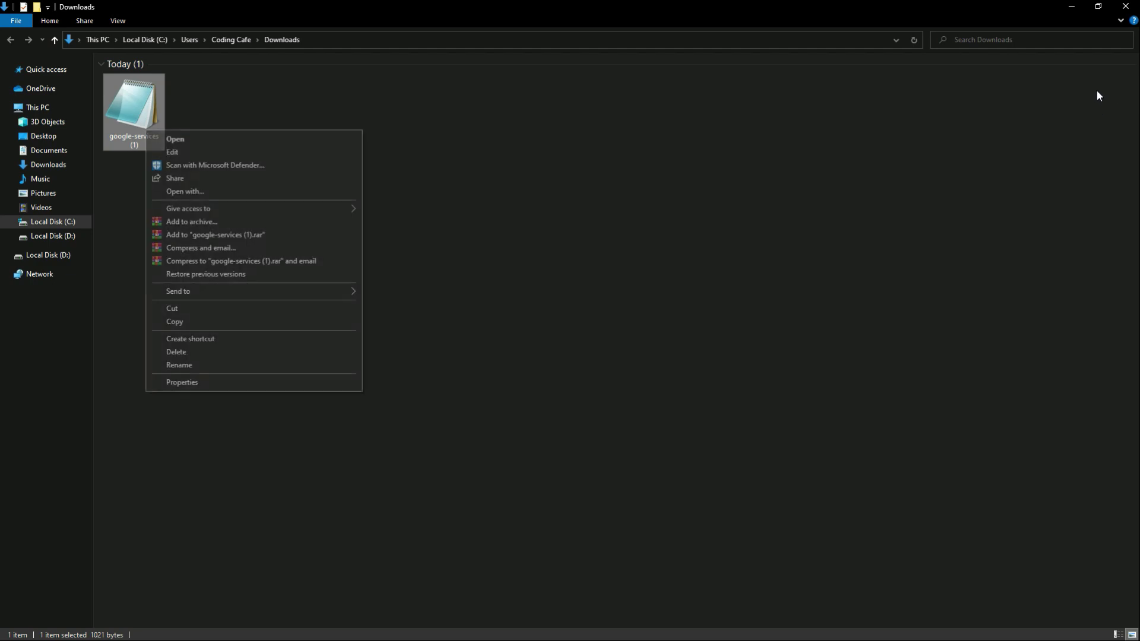
key(Return)
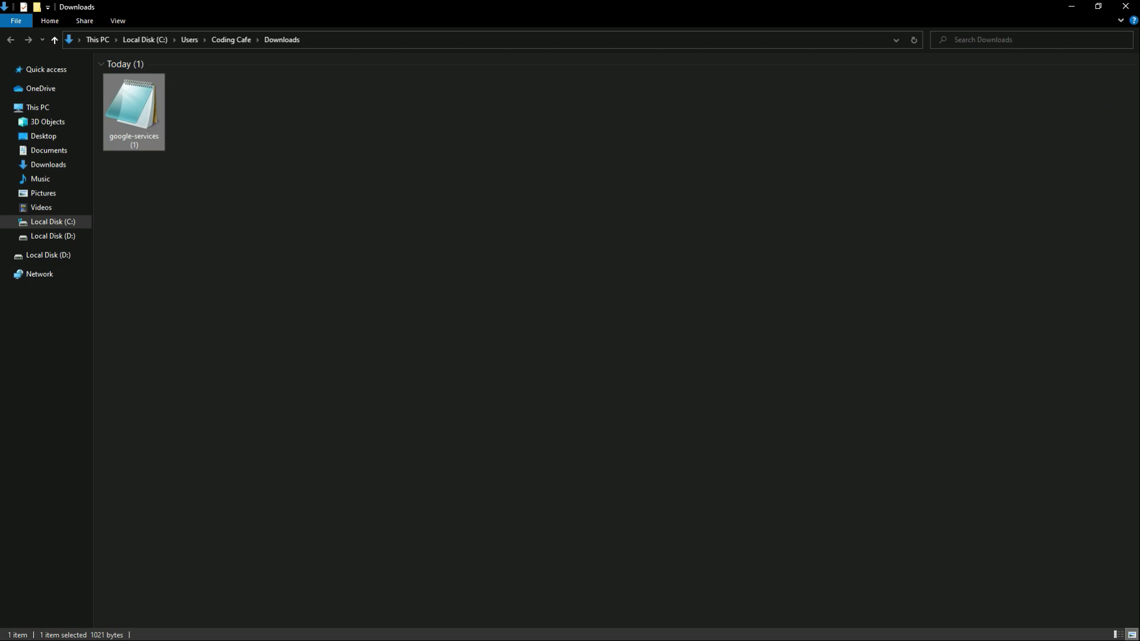
In Android Studio, paste google-services (1).json into android/app under its existing name, close the open configuration files and collapse the project tree.
key(alt+Tab)
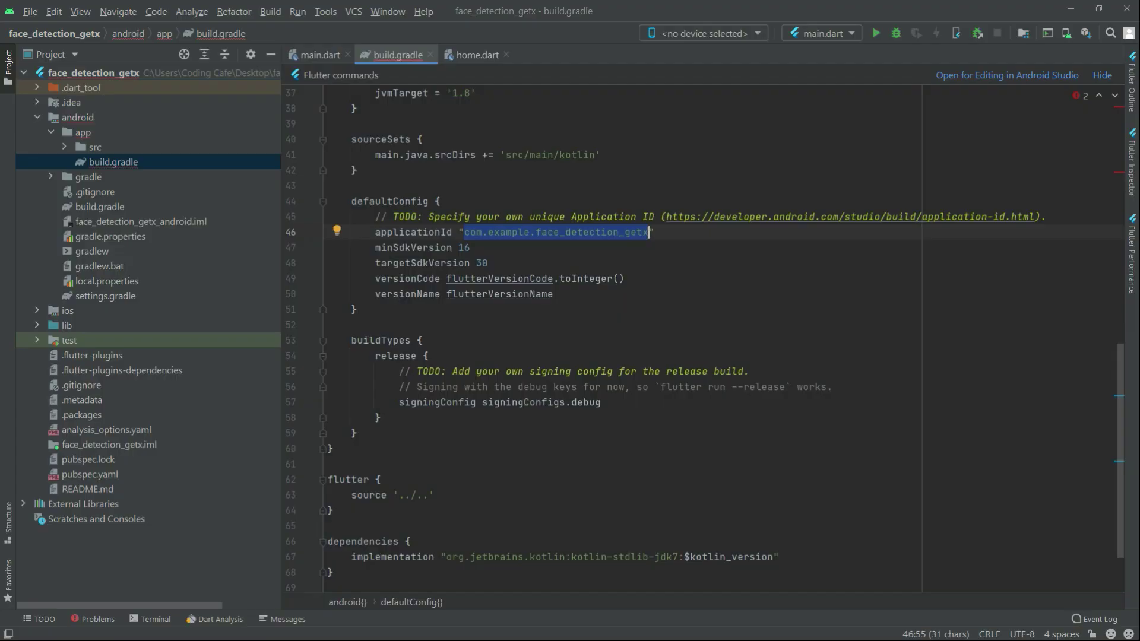
key(ctrl+F4)
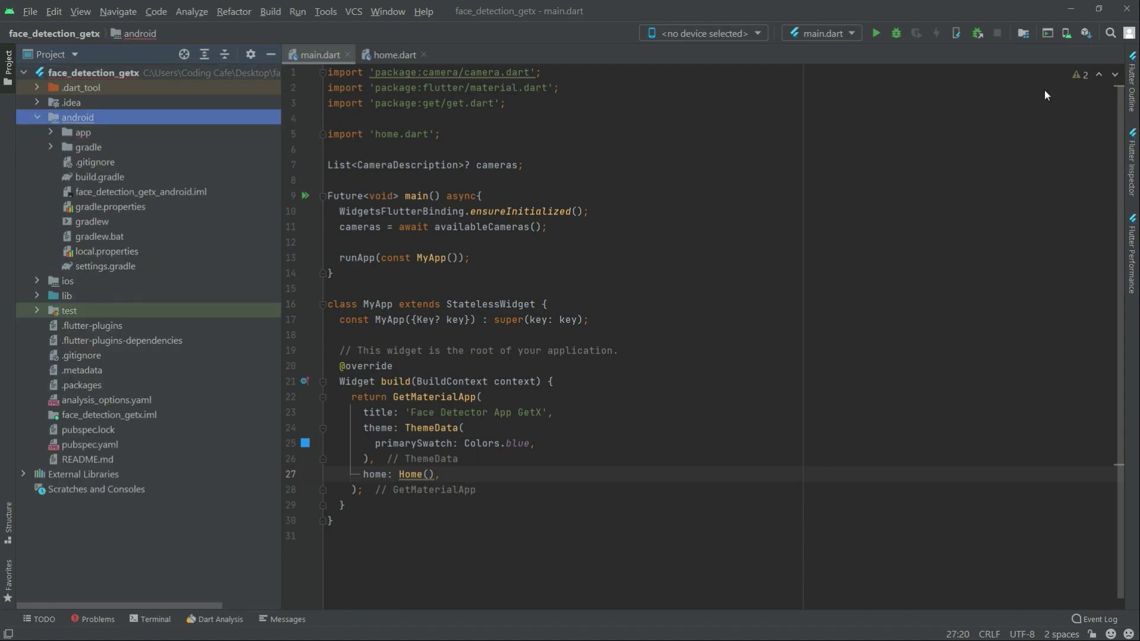
right_click(82, 132)
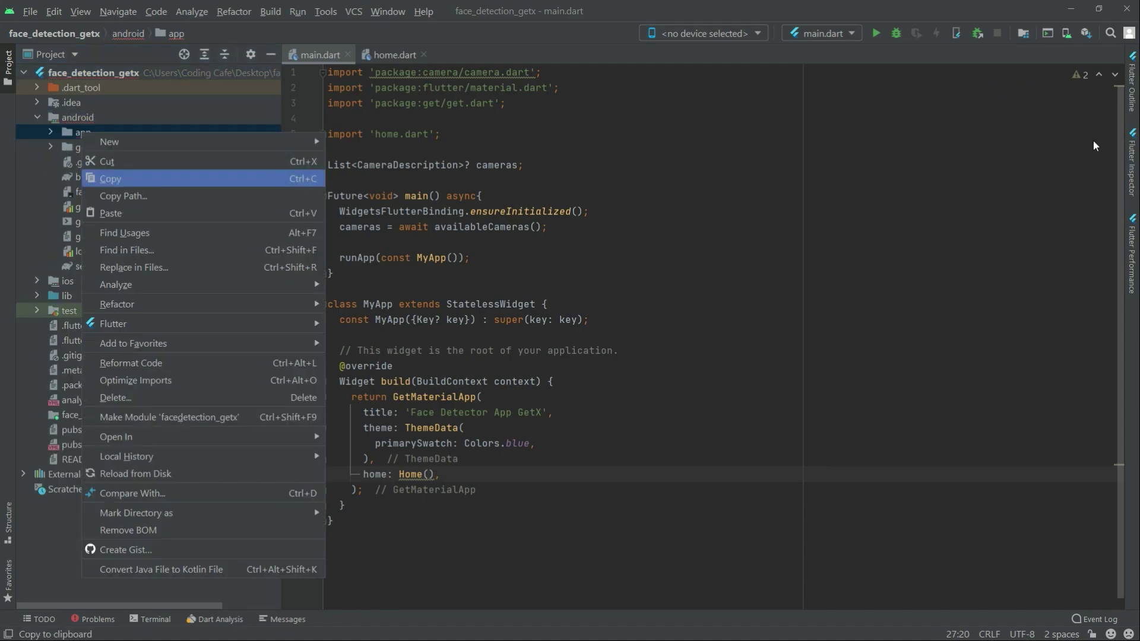
key(Down)
key(Down)
key(Return)
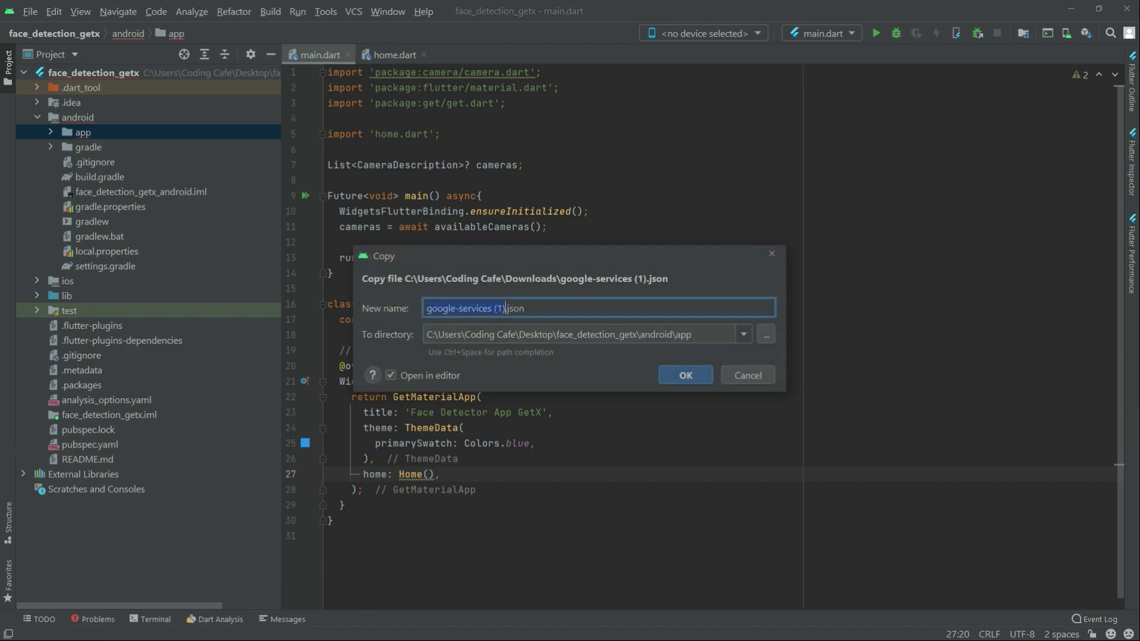
key(Return)
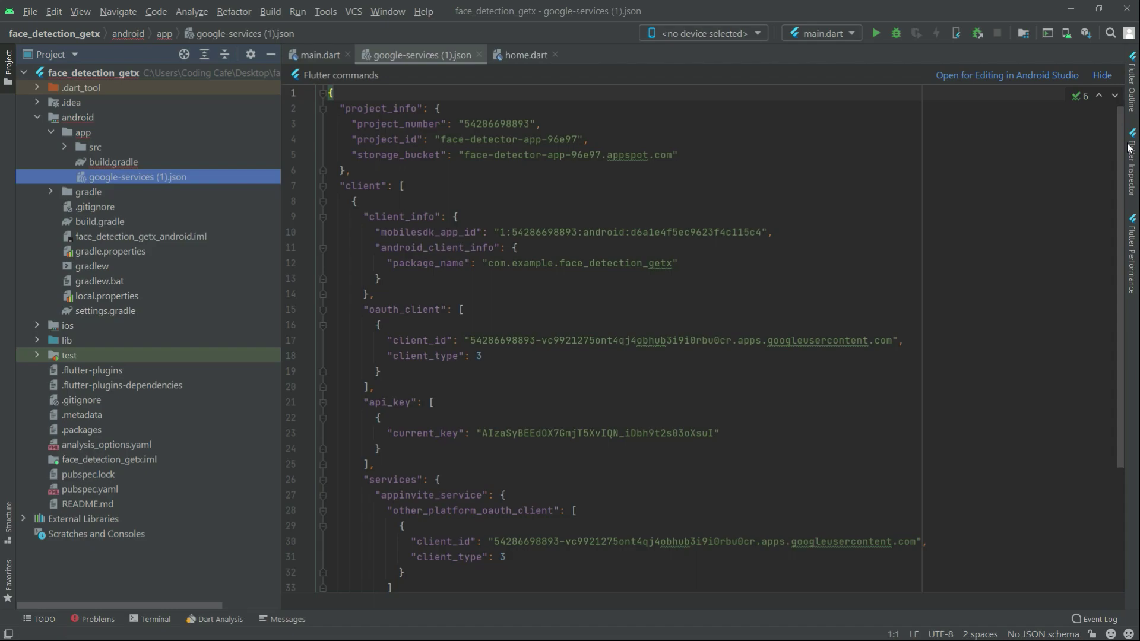
click(479, 55)
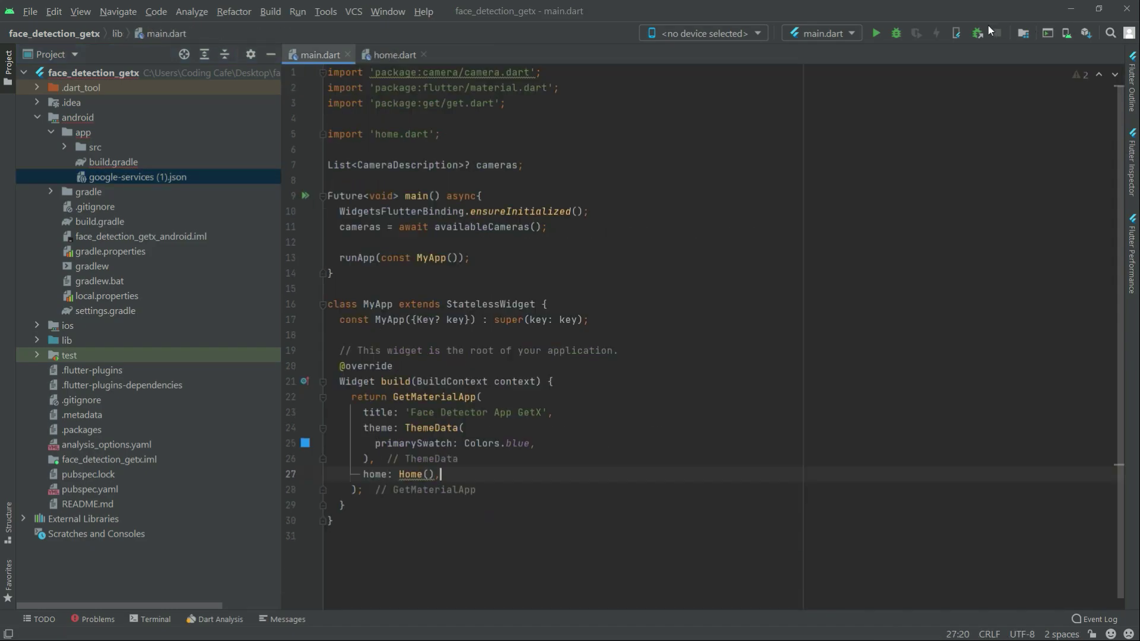
key(ctrl+minus)
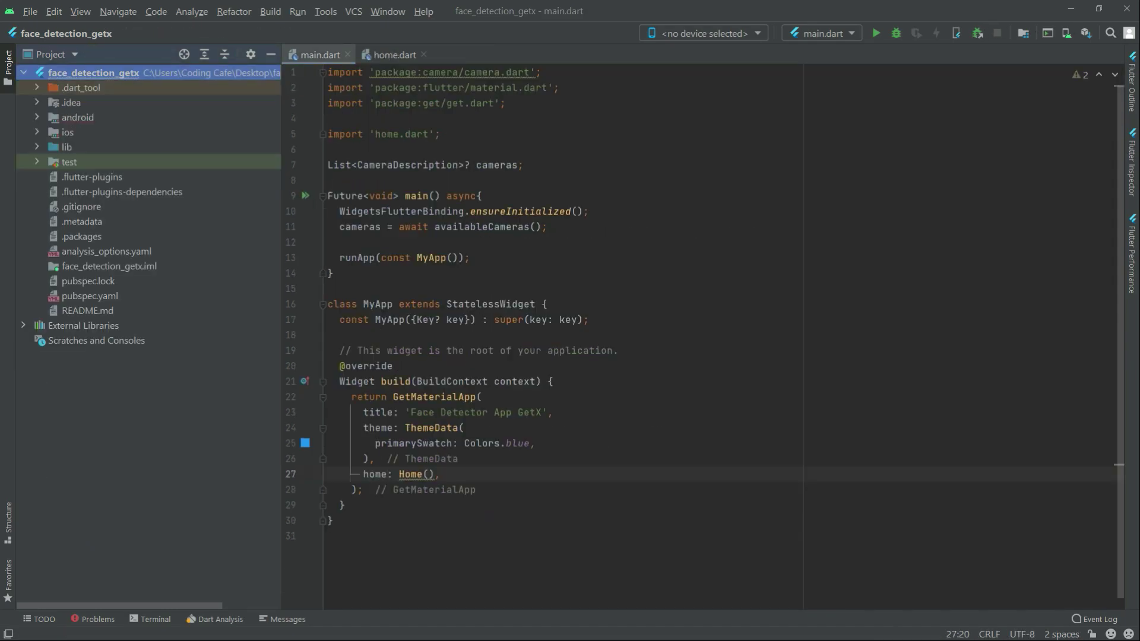
In the browser, advance the Firebase setup to Add Firebase SDK and copy the project-level classpath line 'com.google.gms:google-services:4.3.10'.
key(alt+Tab)
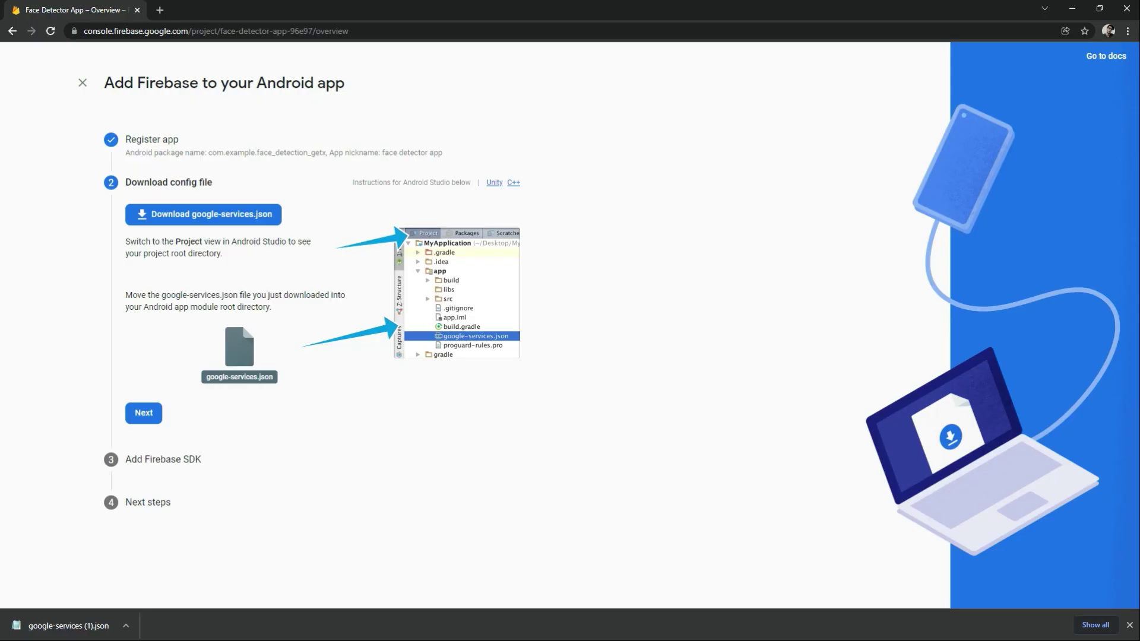
click(1130, 626)
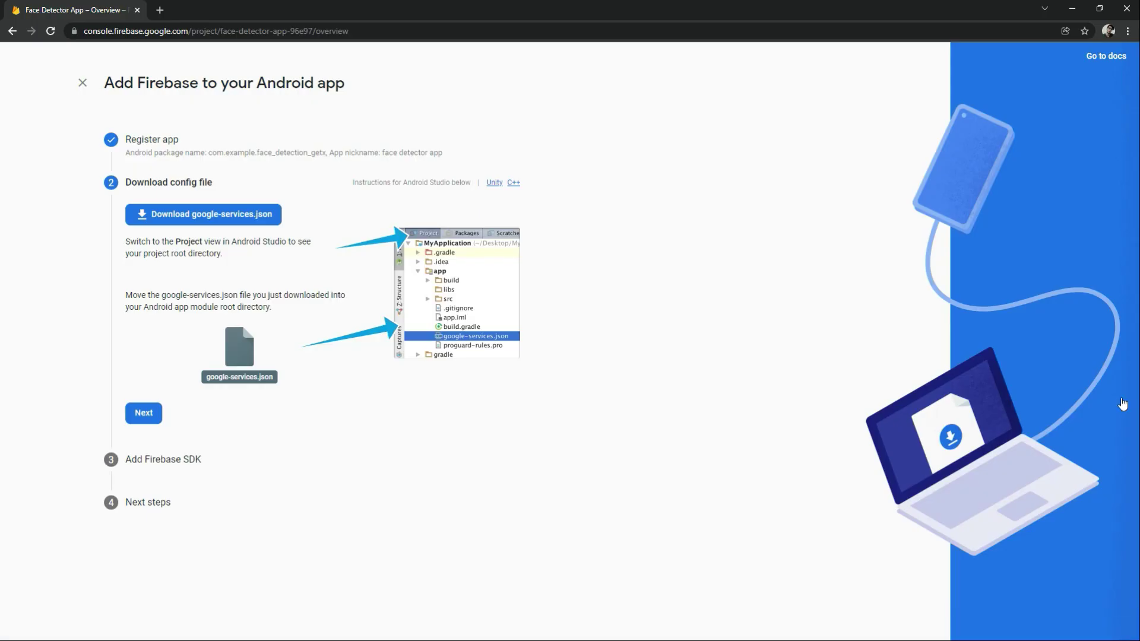
click(144, 413)
scroll(570, 341, down, 1)
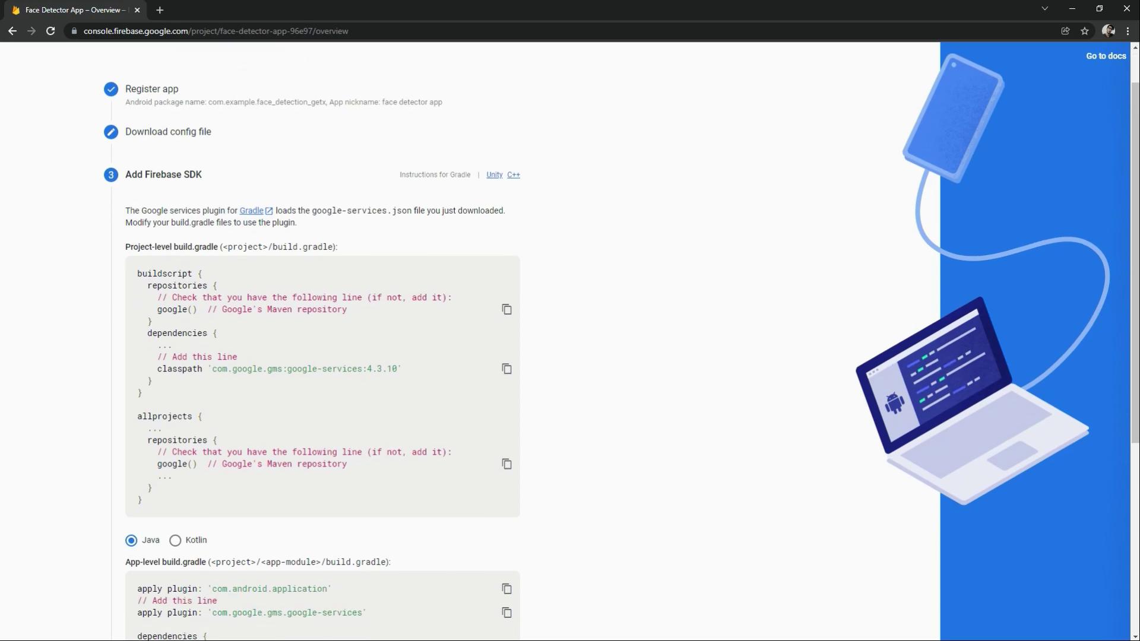
scroll(1102, 365, down, 1)
key(alt+Tab)
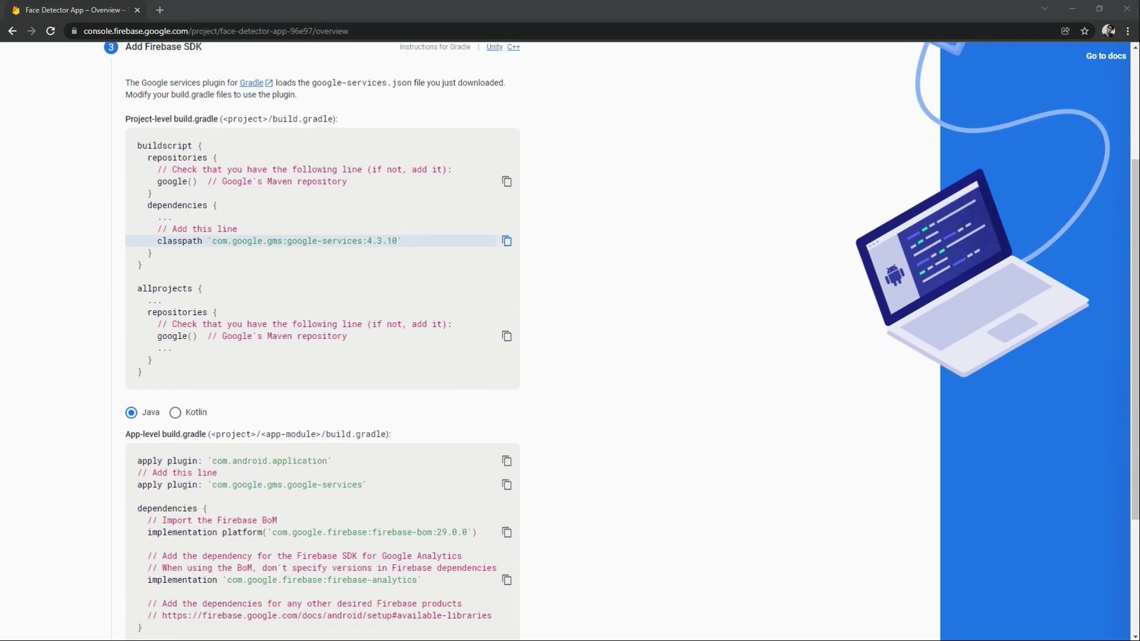
click(507, 240)
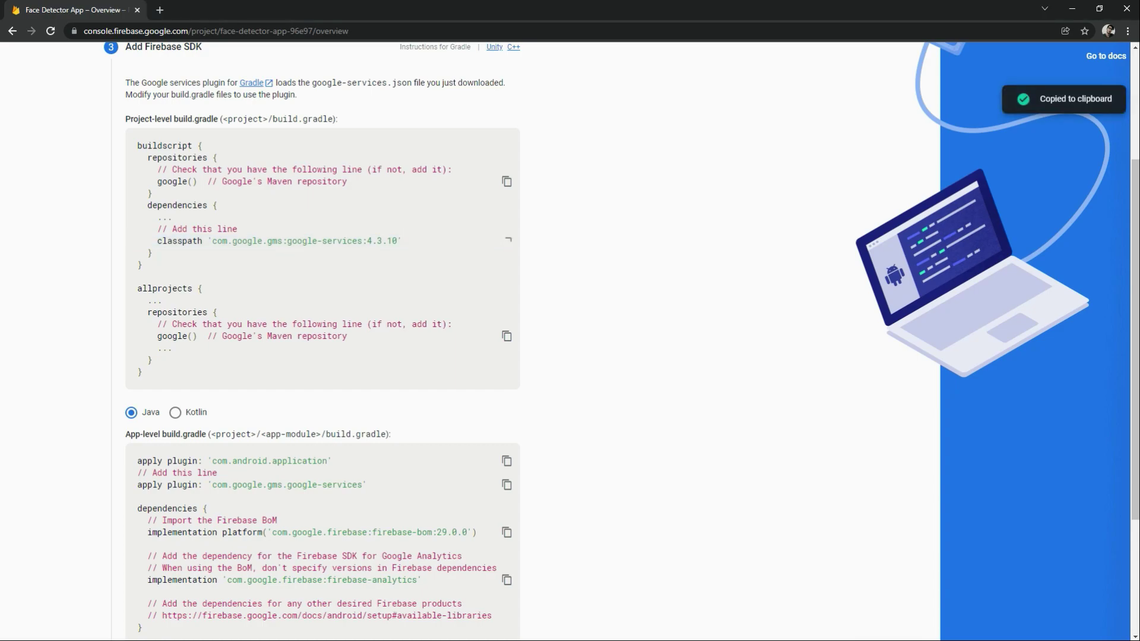
Switch to Android Studio and open the project-level build.gradle directly inside the android folder.
key(alt+Tab)
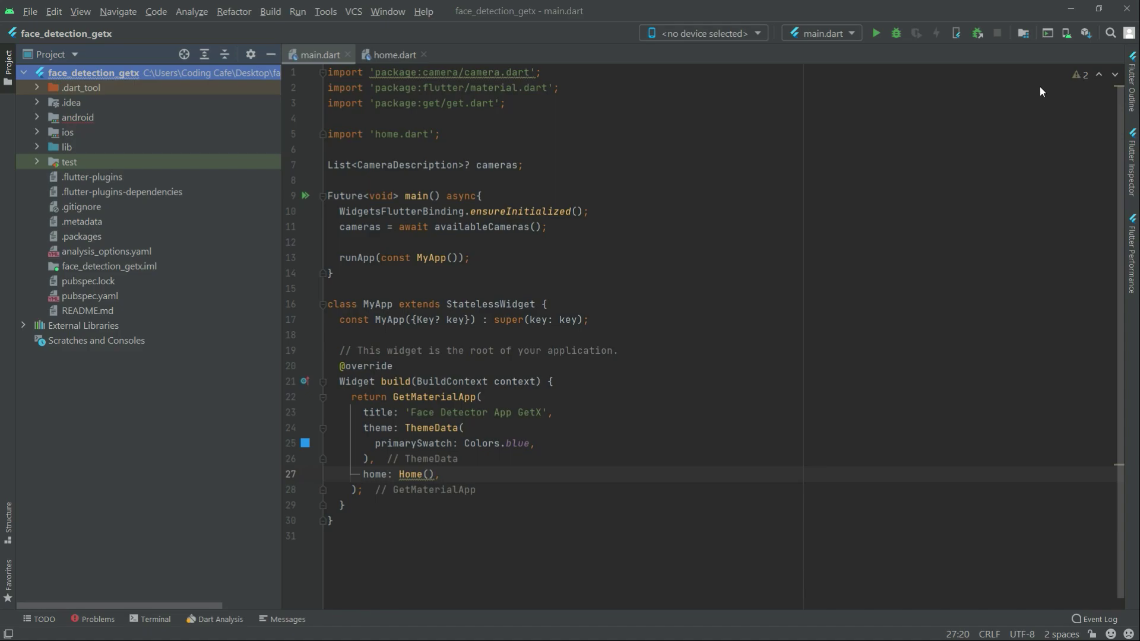
key(Down)
key(Down)
key(Down)
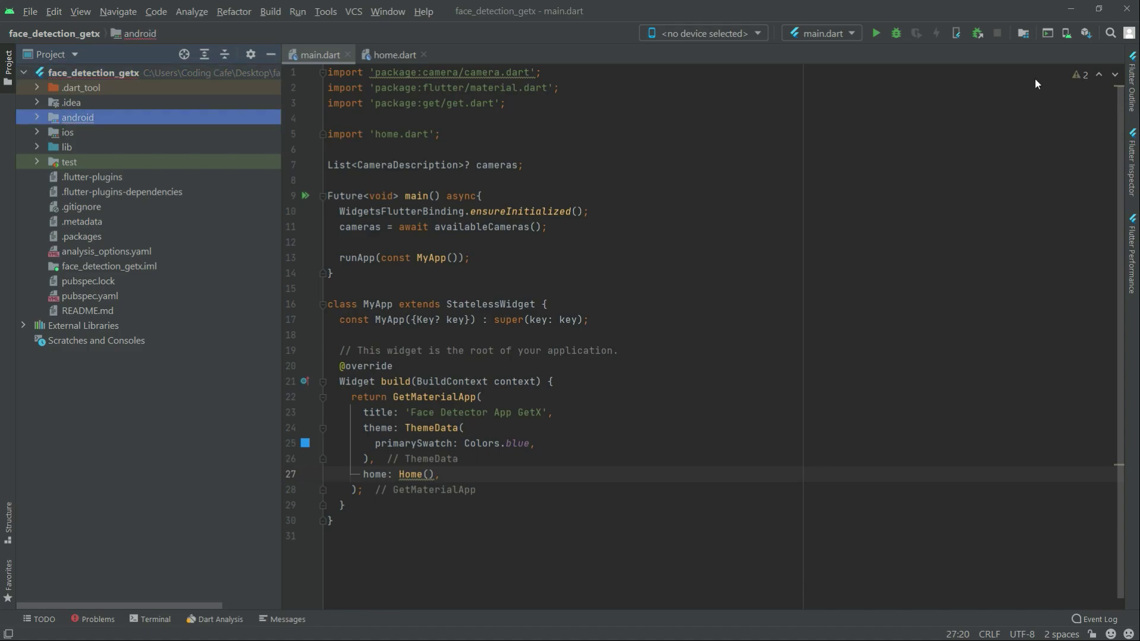
key(Right)
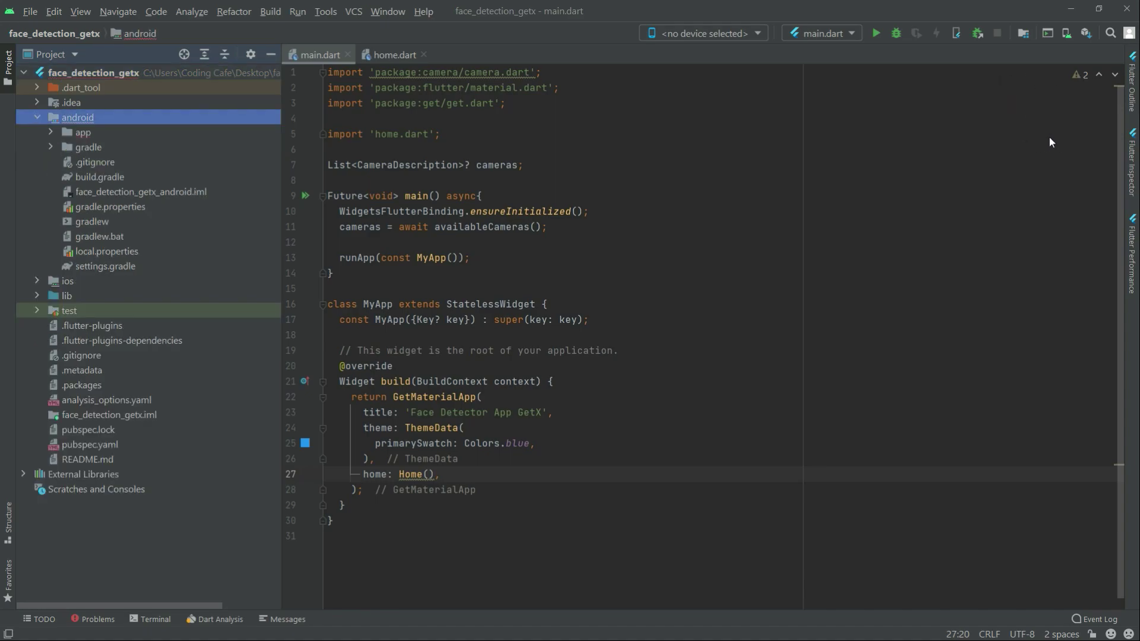
key(Down)
key(Down)
key(Down)
key(Down)
key(Return)
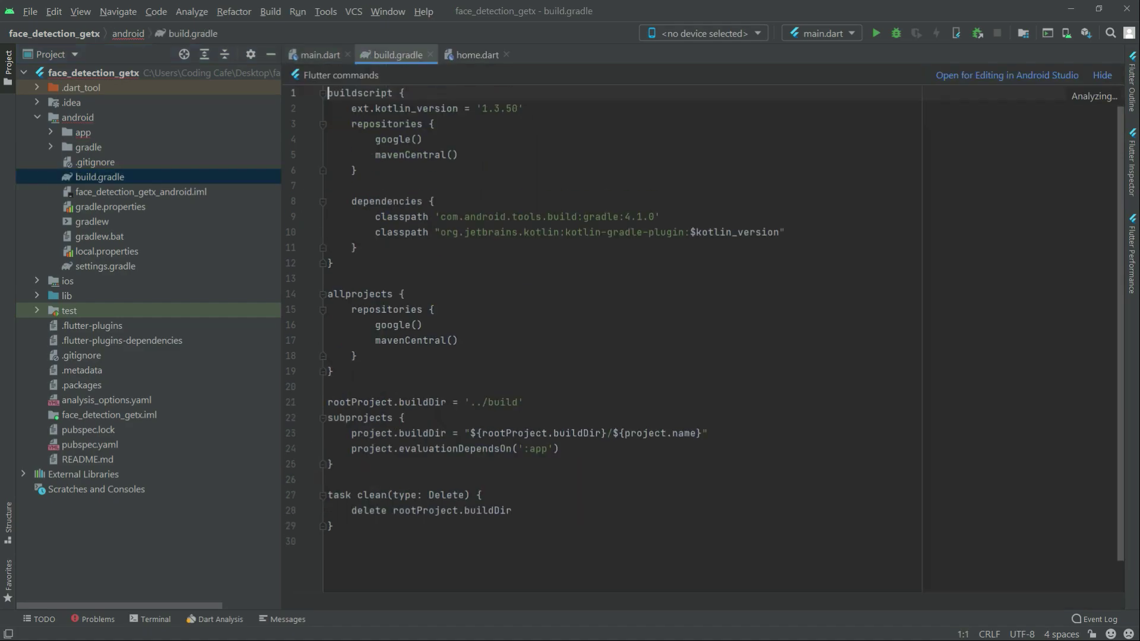
Paste the google-services:4.3.10 classpath below the Kotlin plugin classpath in the buildscript dependencies, then close build.gradle and collapse the project tree.
click(786, 232)
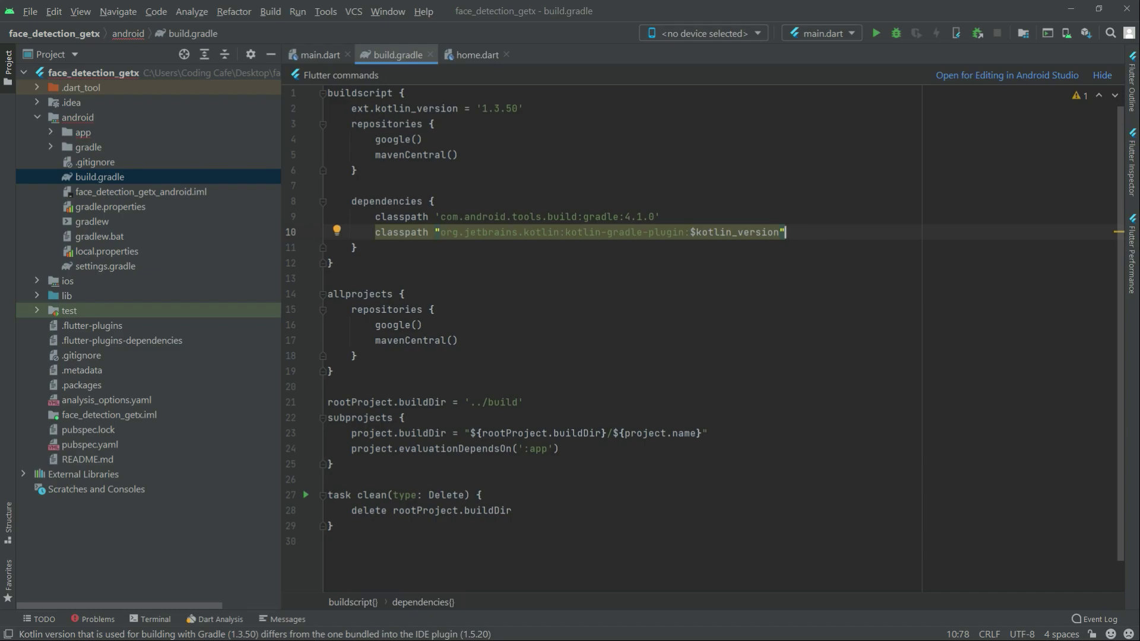
key(Return)
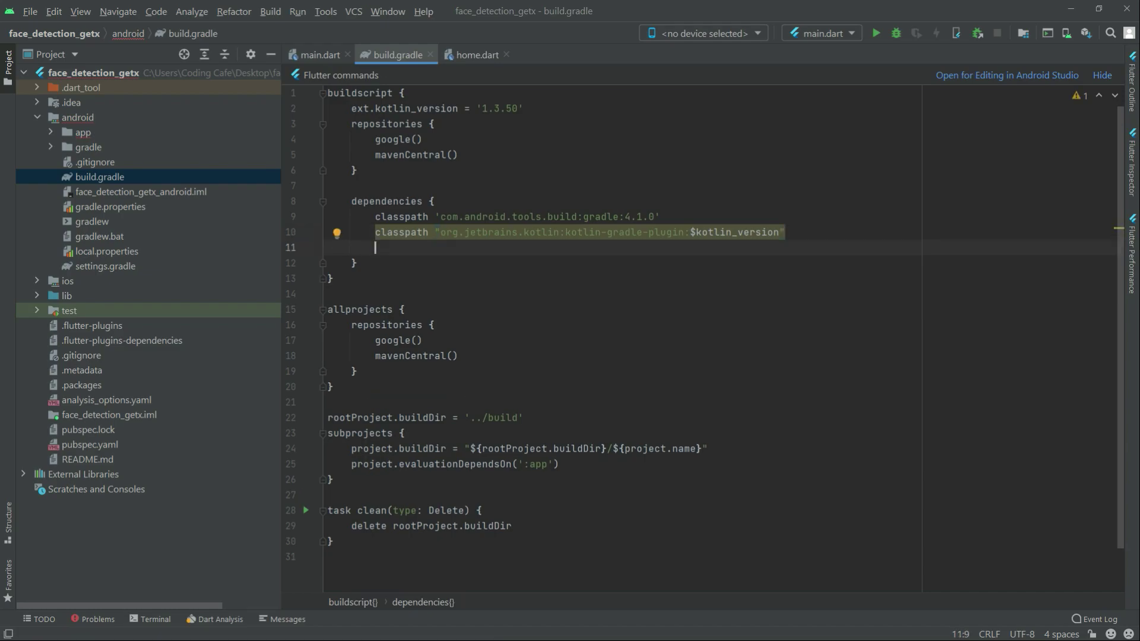
key(ctrl+v)
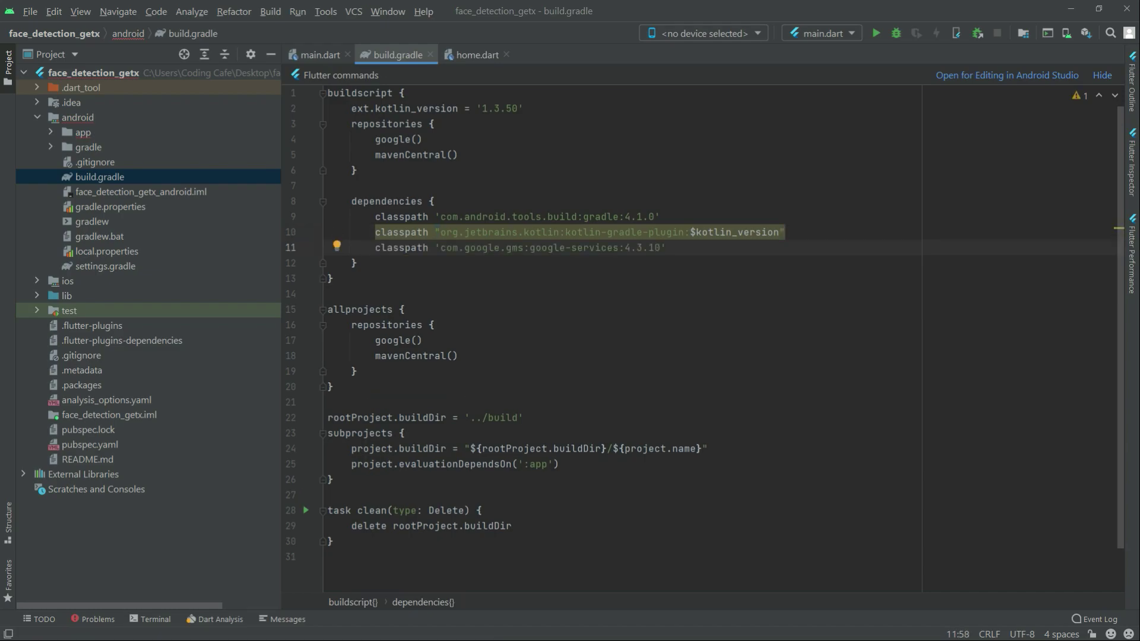
click(430, 55)
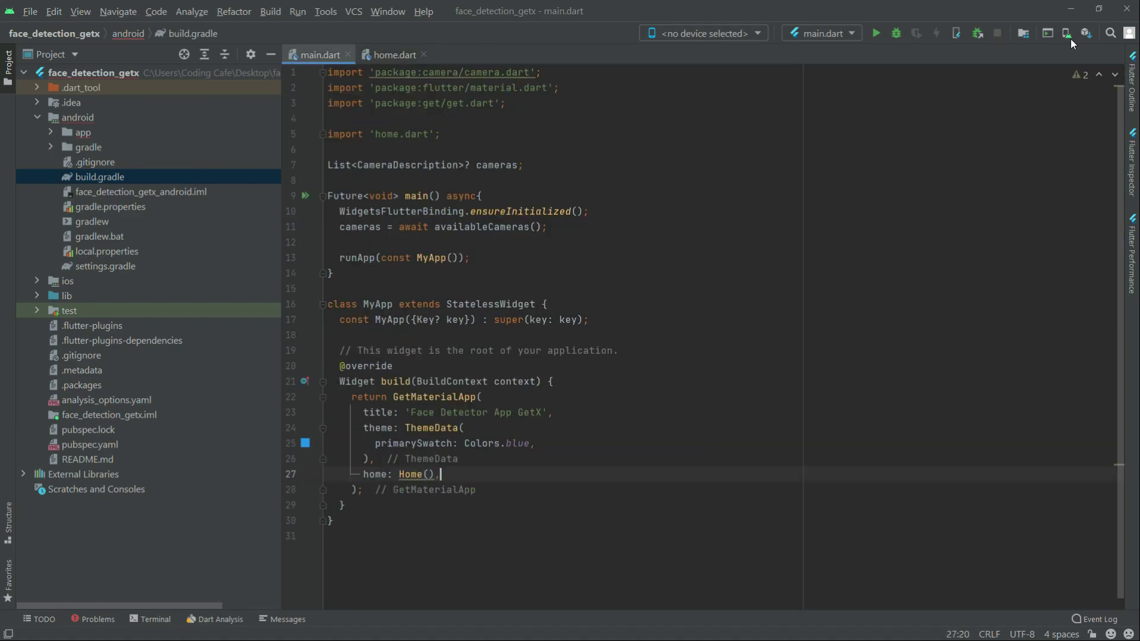
click(225, 54)
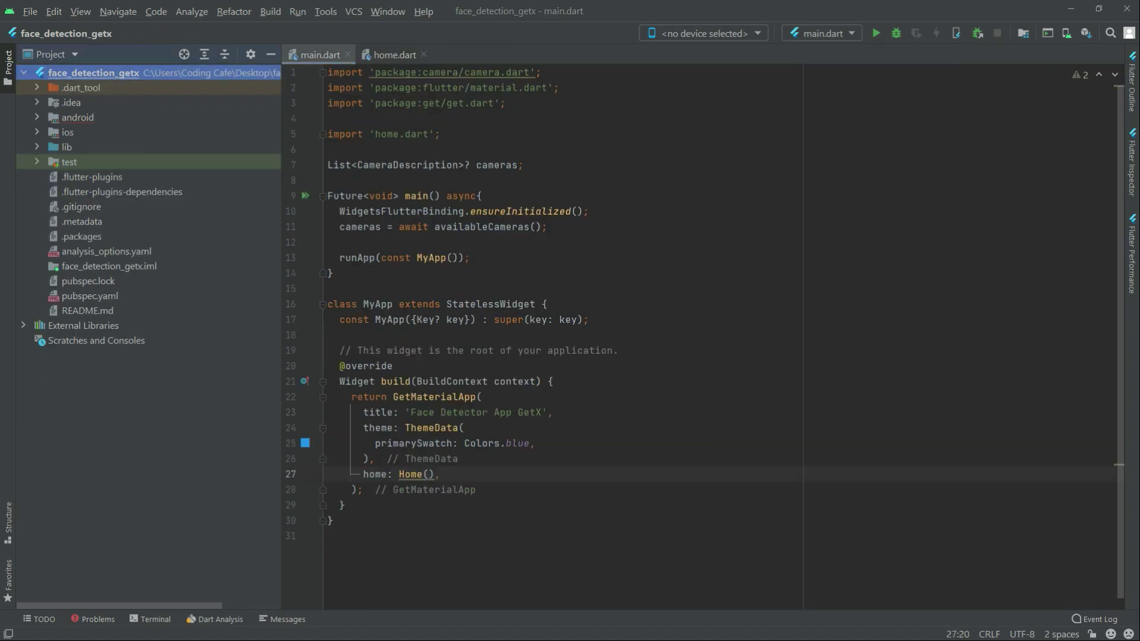
In the browser's Firebase setup, copy the app-level line apply plugin: 'com.google.gms.google-services'.
key(alt+Tab)
scroll(622, 337, down, 3)
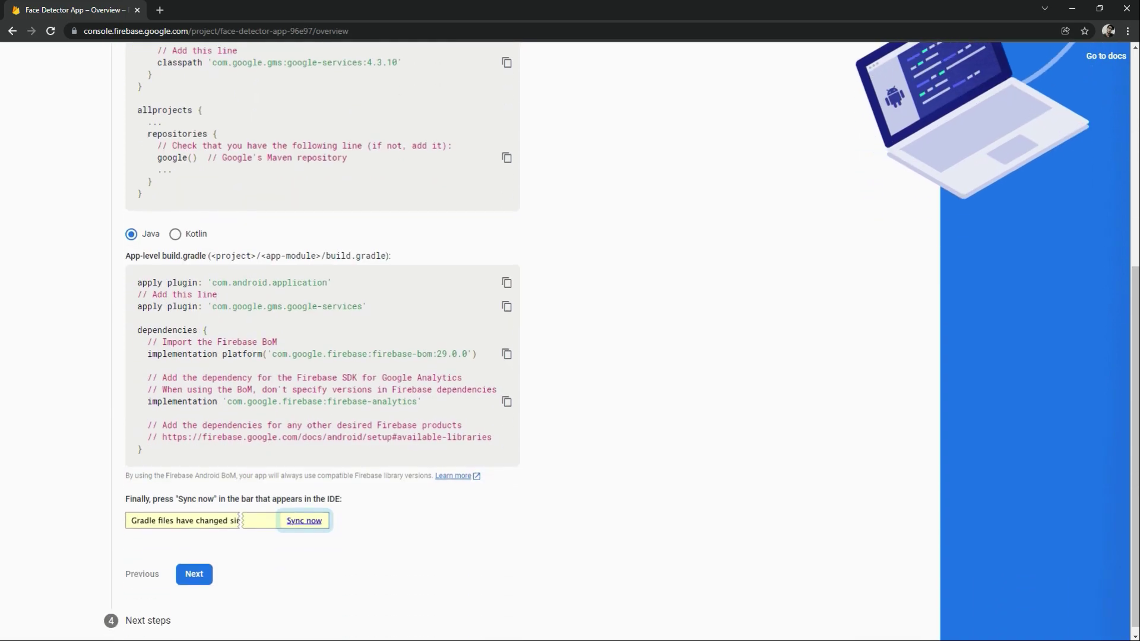
key(alt+Tab)
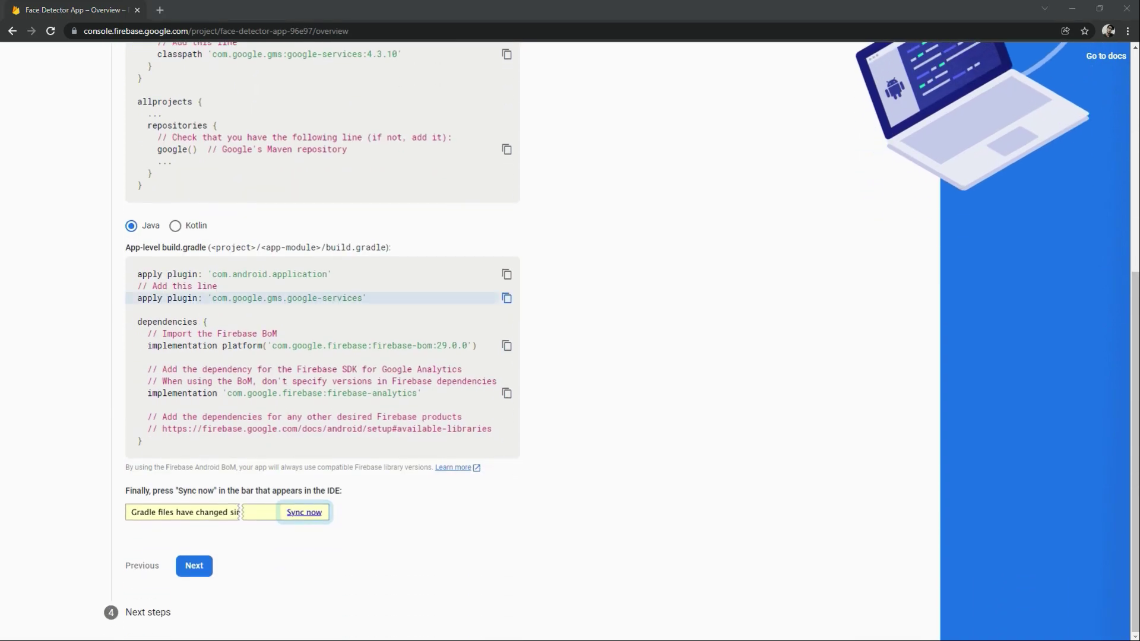
key(alt+Tab)
click(506, 298)
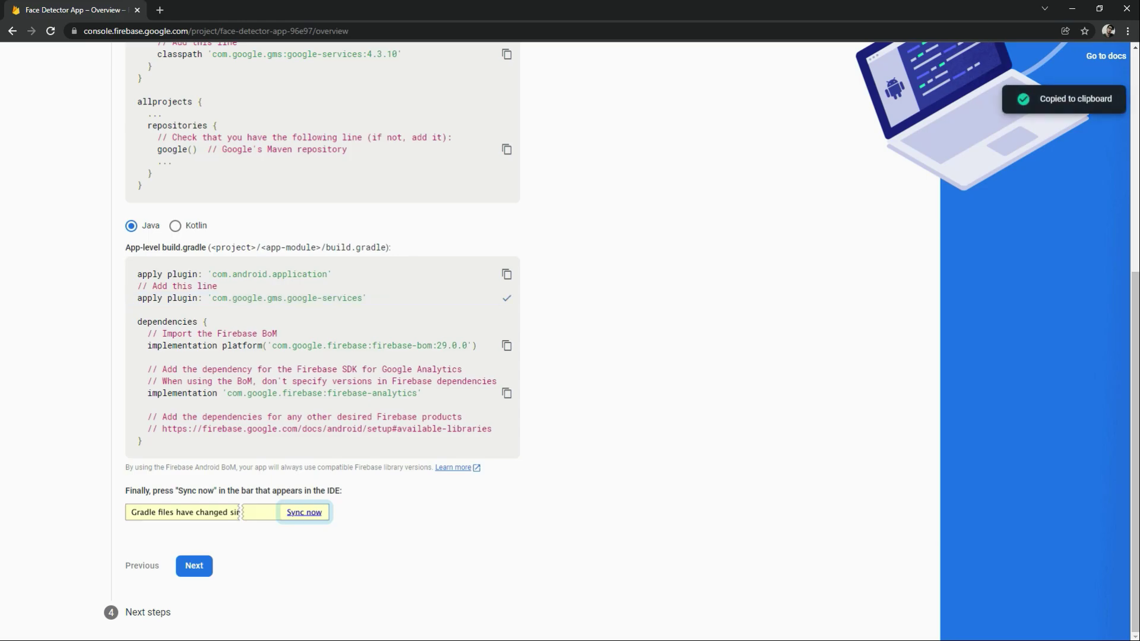
Switch to Android Studio and open the app-level build.gradle in android/app.
key(alt+Tab)
key(Down)
key(Down)
key(Down)
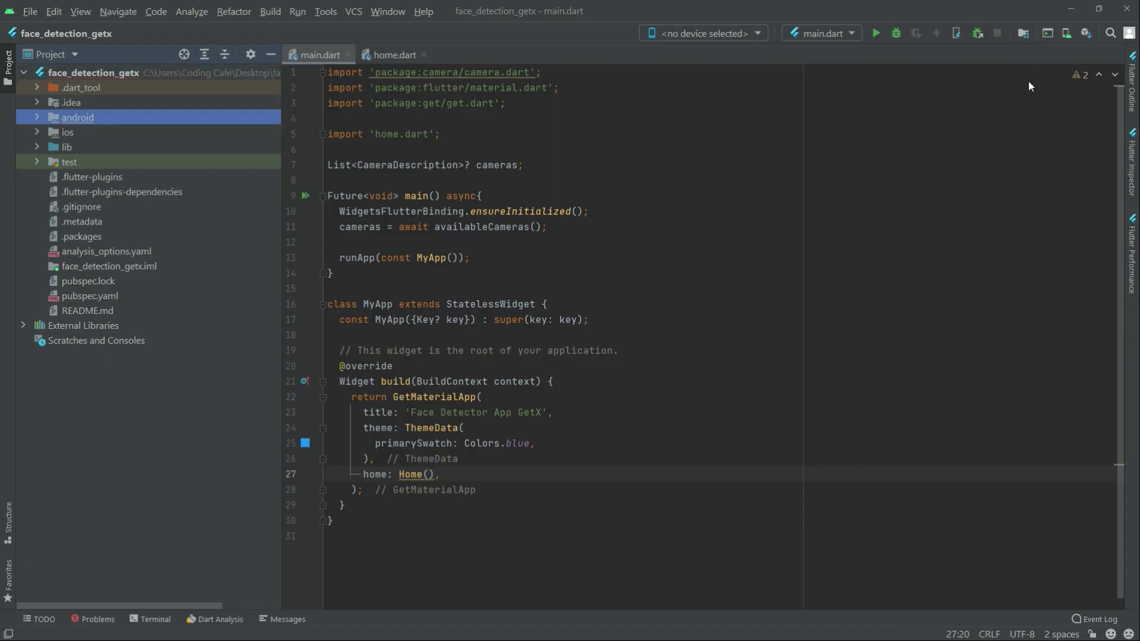
key(Right)
key(Down)
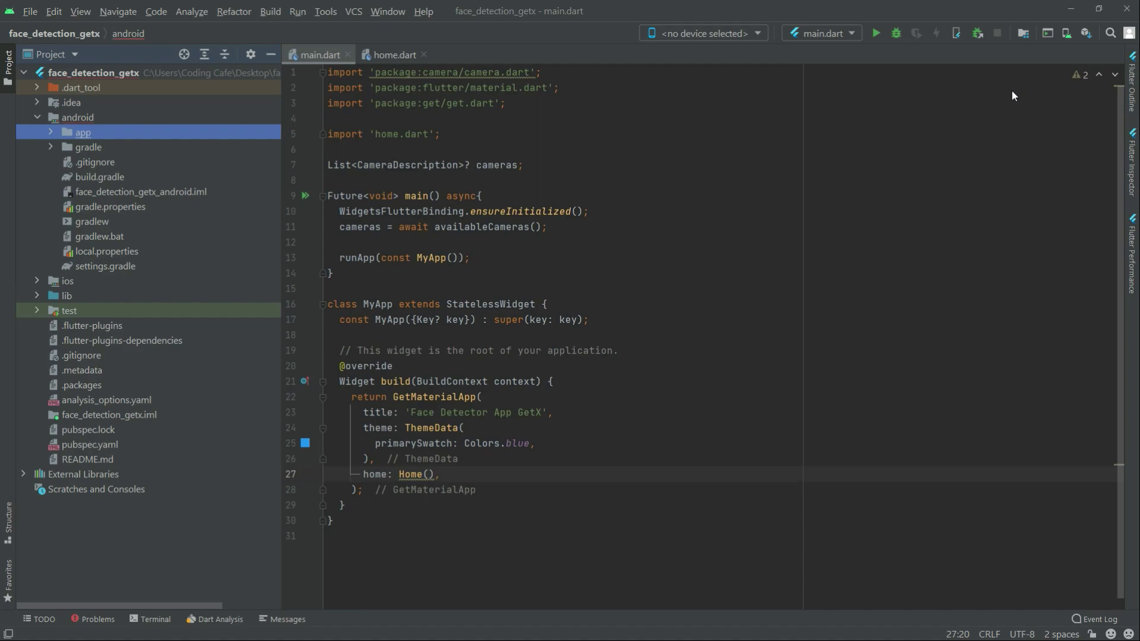
key(Right)
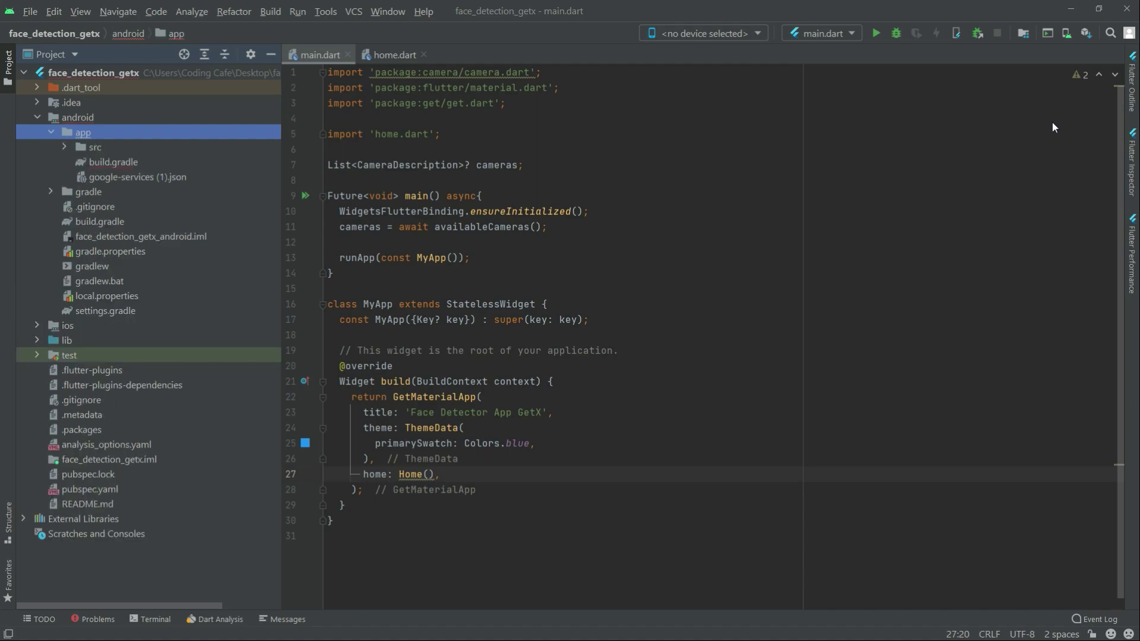
key(Down)
key(Return)
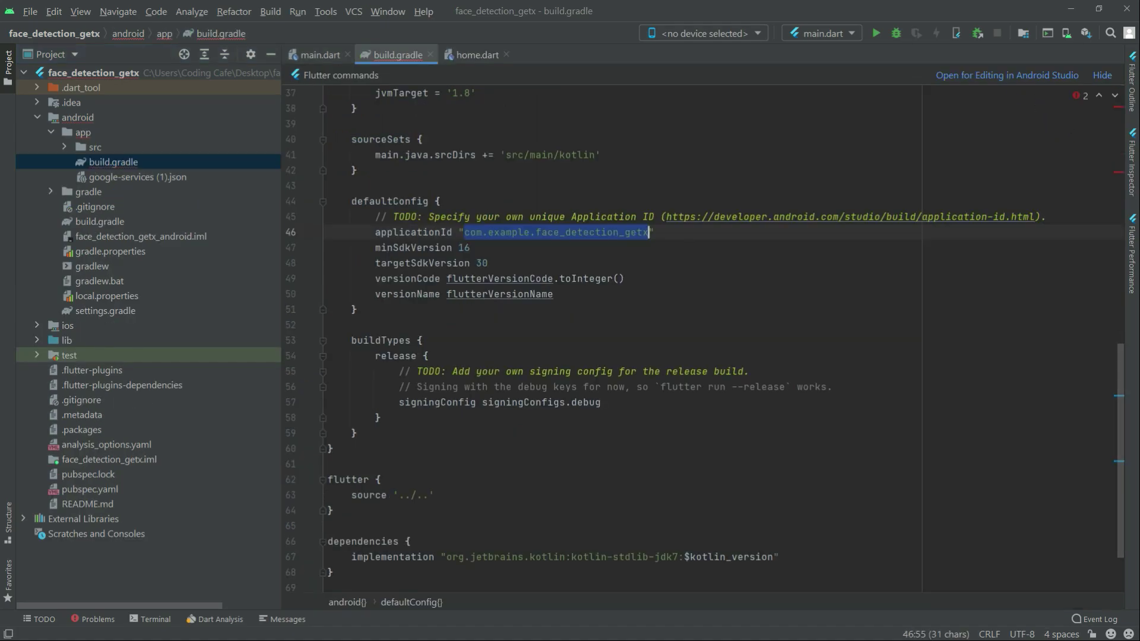
Paste apply plugin: 'com.google.gms.google-services' on a new line after the dependencies block, then close build.gradle and collapse the project tree.
click(358, 461)
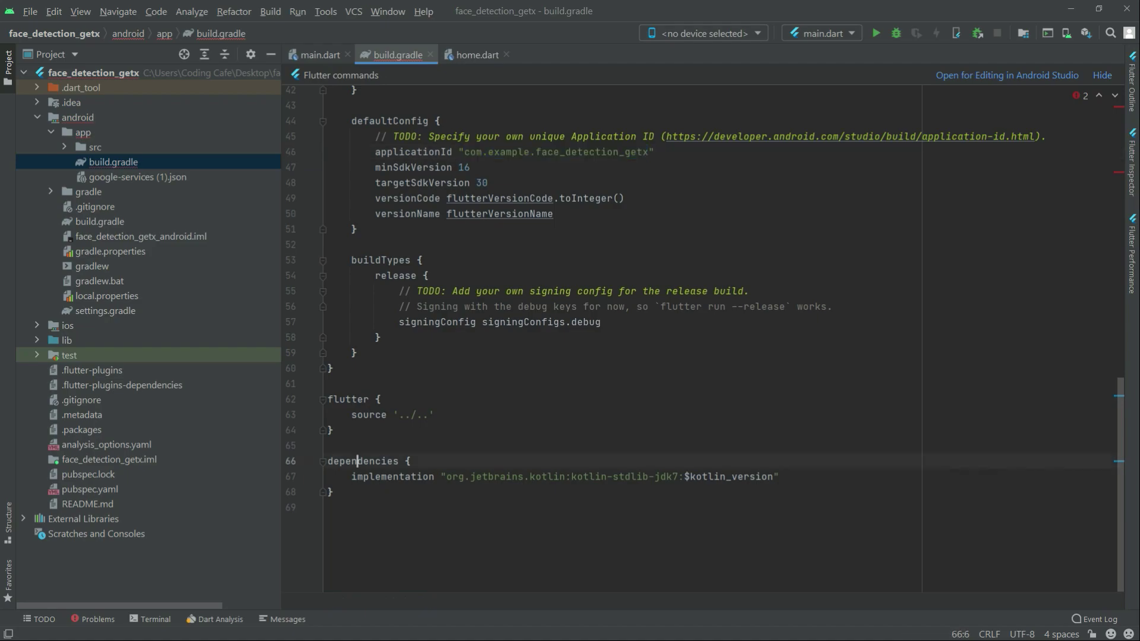
click(334, 492)
key(Return)
key(ctrl+v)
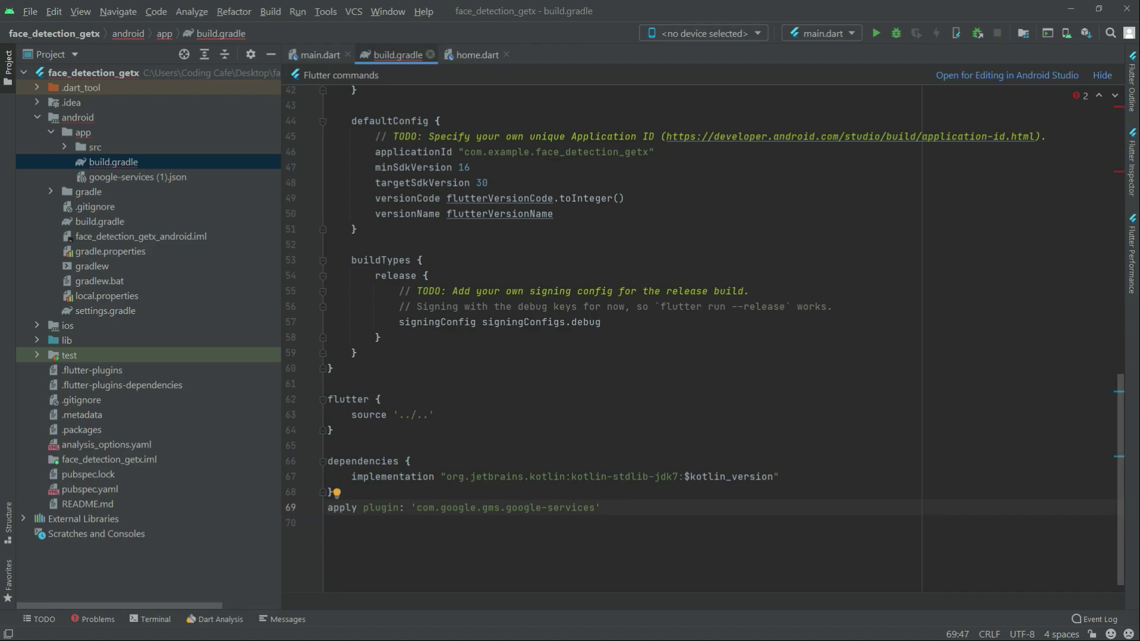
click(431, 54)
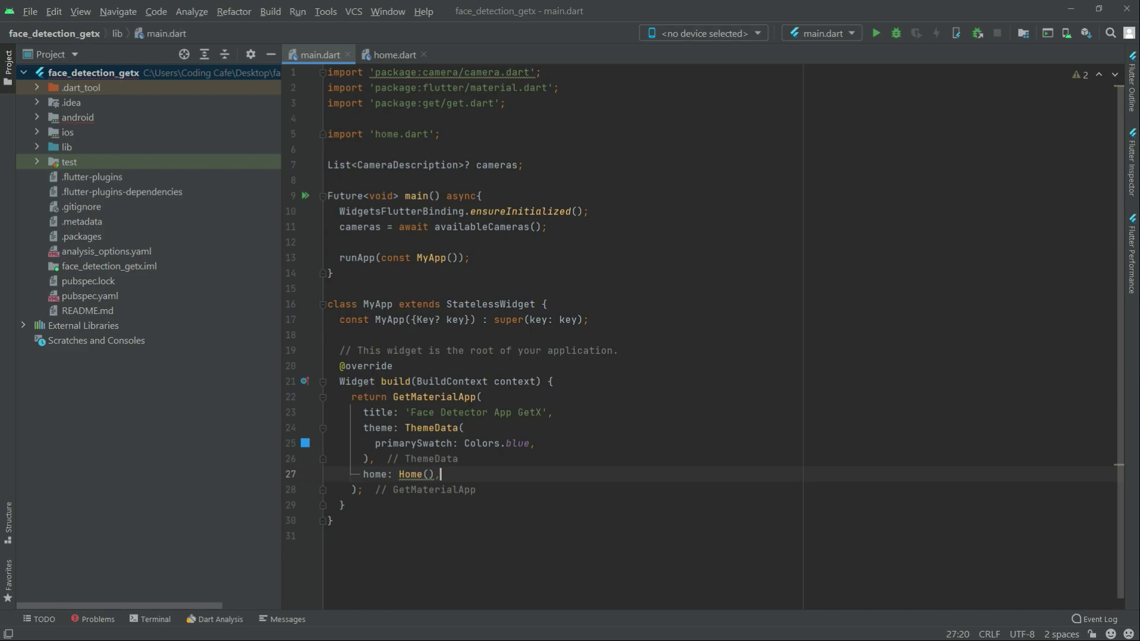
Return to the browser, complete the Add Firebase SDK stage and continue to the Firebase console.
key(alt+Tab)
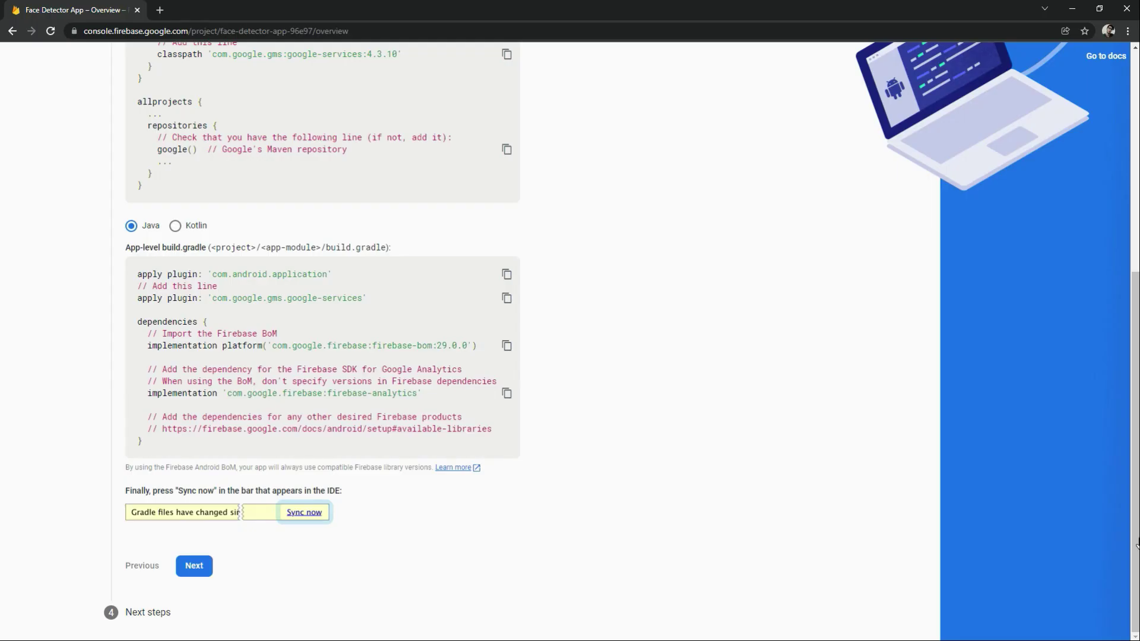
click(207, 566)
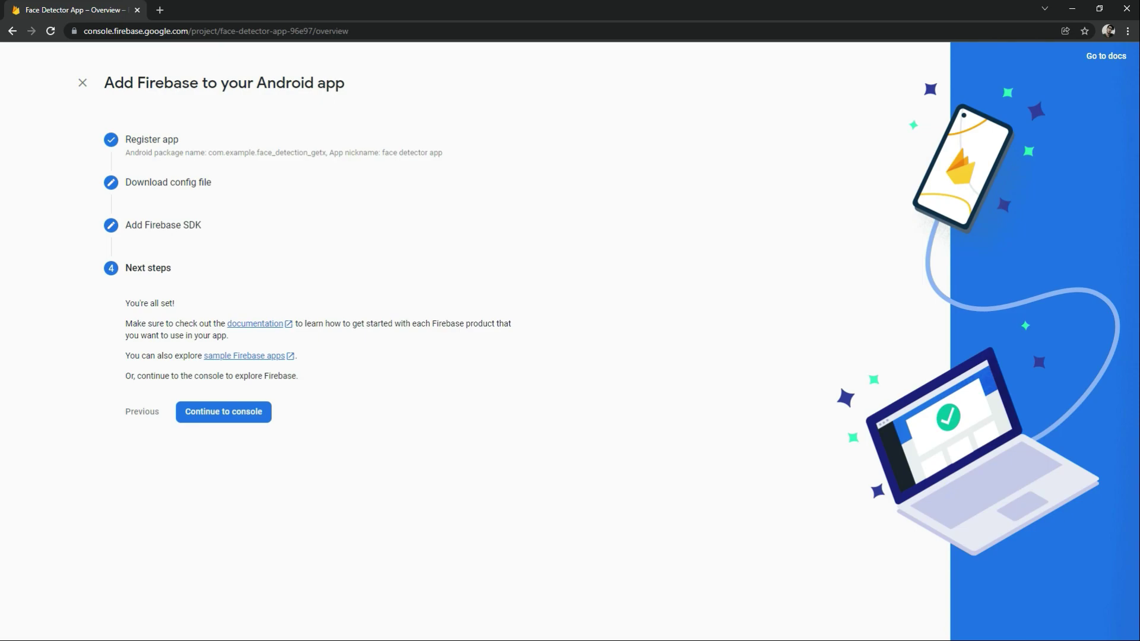
click(223, 412)
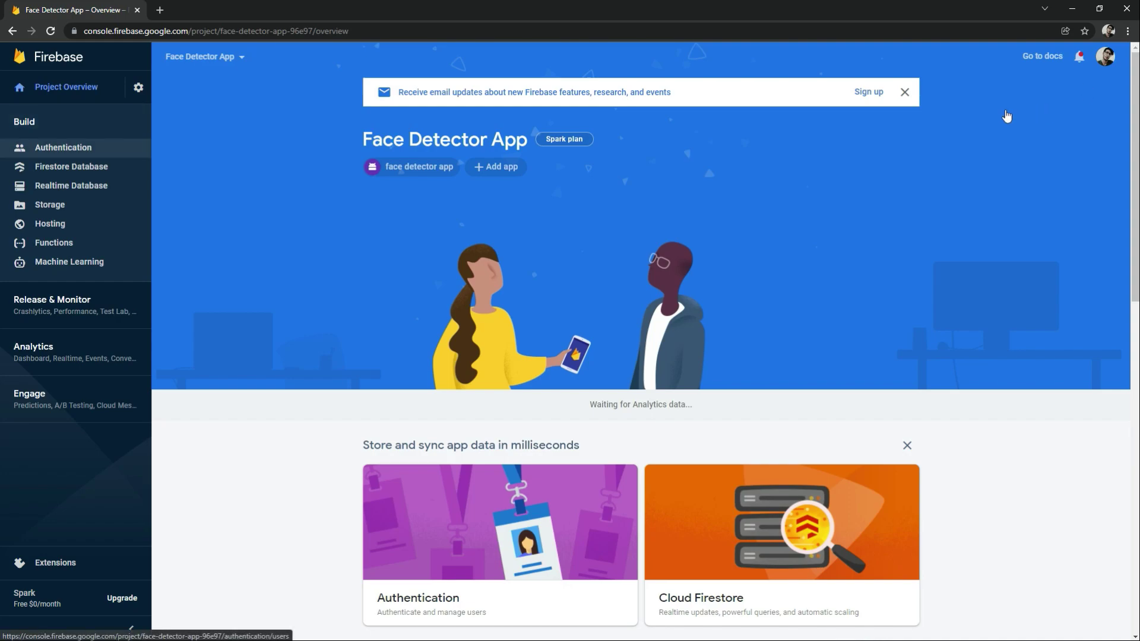
Get started with Authentication for the Face Detector App project, then switch back to Android Studio.
click(63, 147)
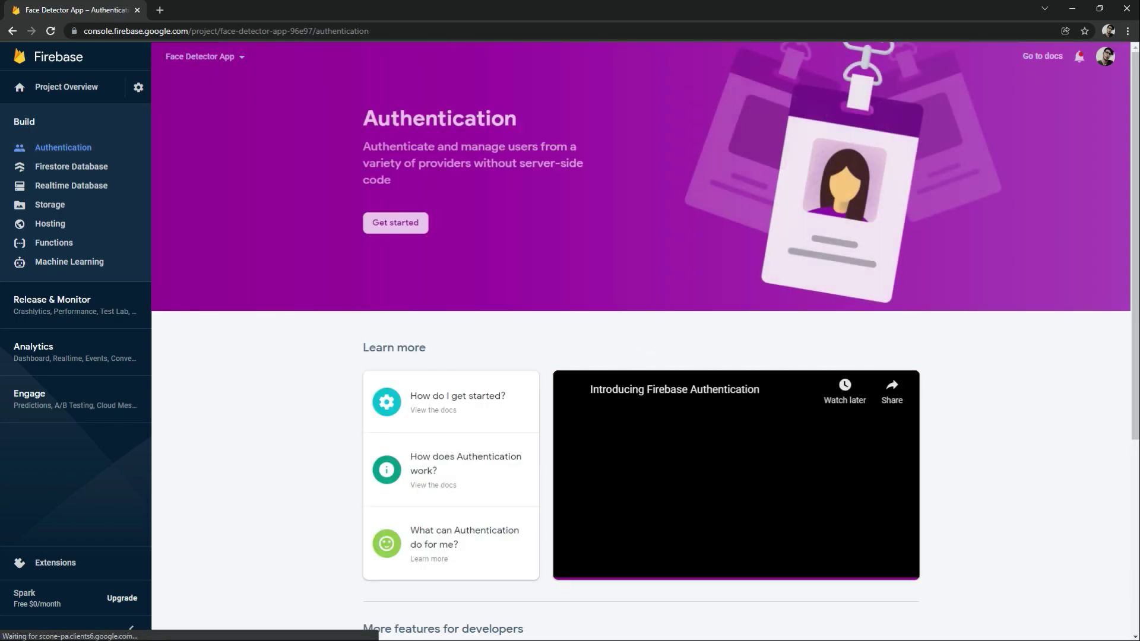
click(395, 223)
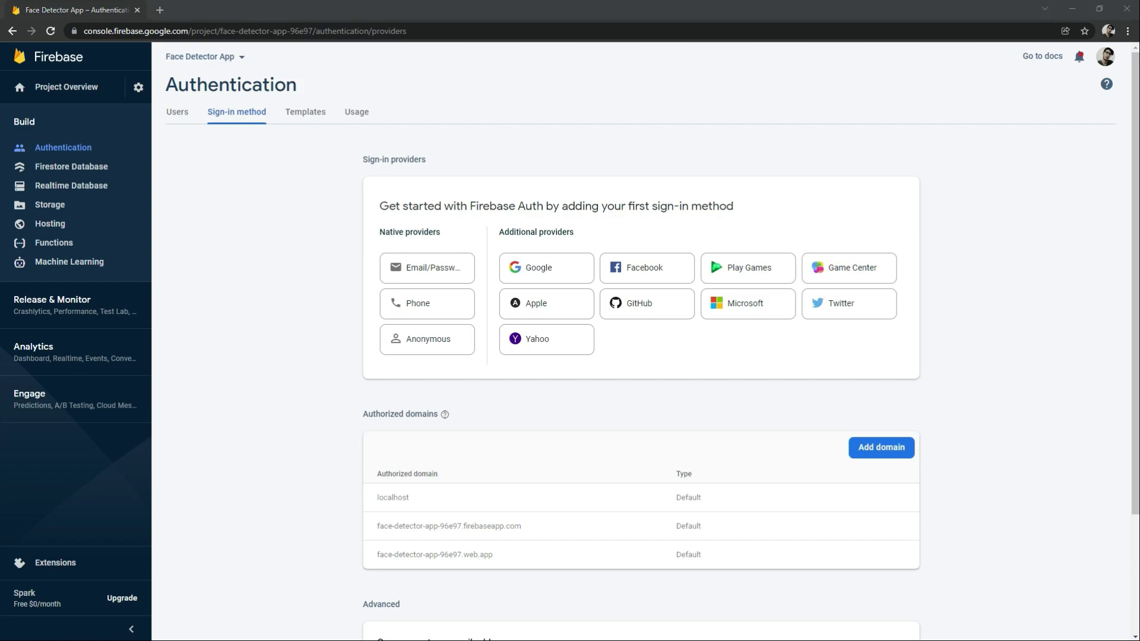
key(alt+Tab)
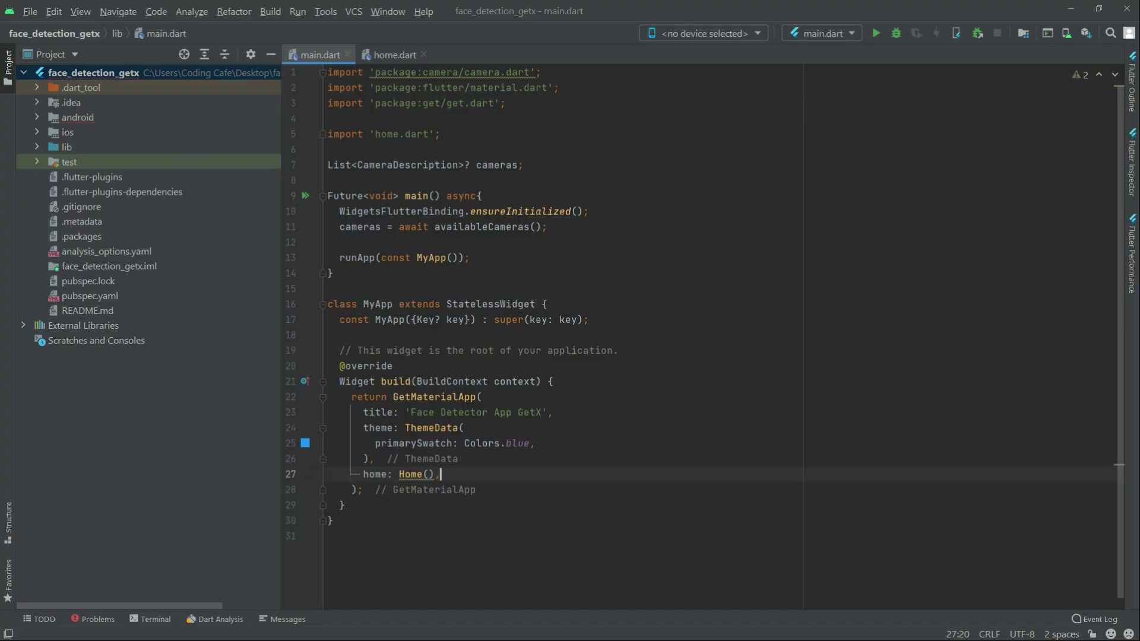